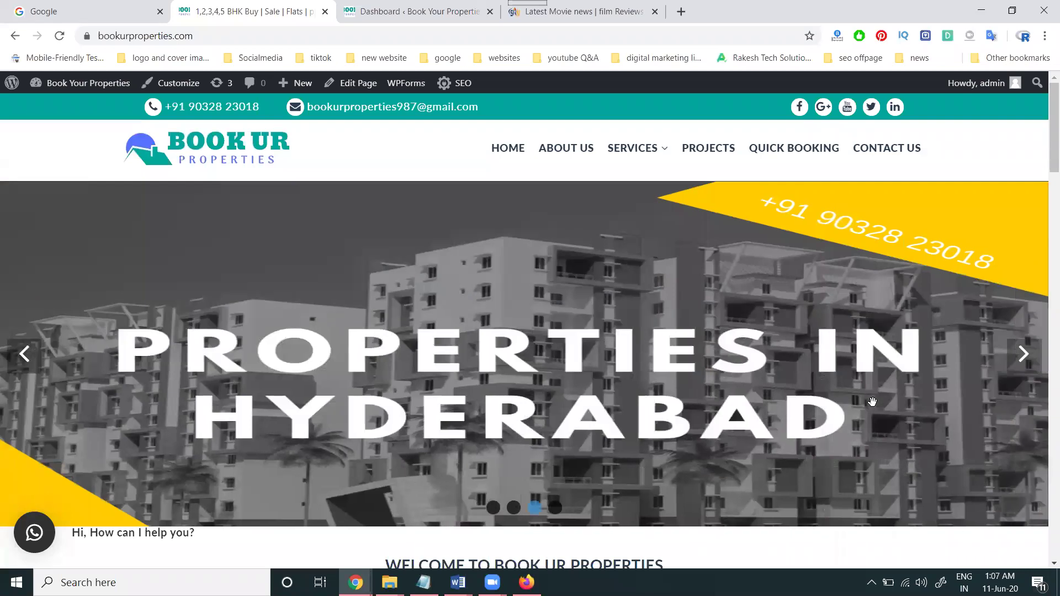
Scroll the bookurproperties.com homepage, then switch to the southreelnews.com tab and scroll it.
{"action": "scroll", "coordinate": [611, 462], "scroll_direction": "down", "scroll_amount": 7}
{"action": "scroll", "coordinate": [631, 332], "scroll_direction": "down", "scroll_amount": 3}
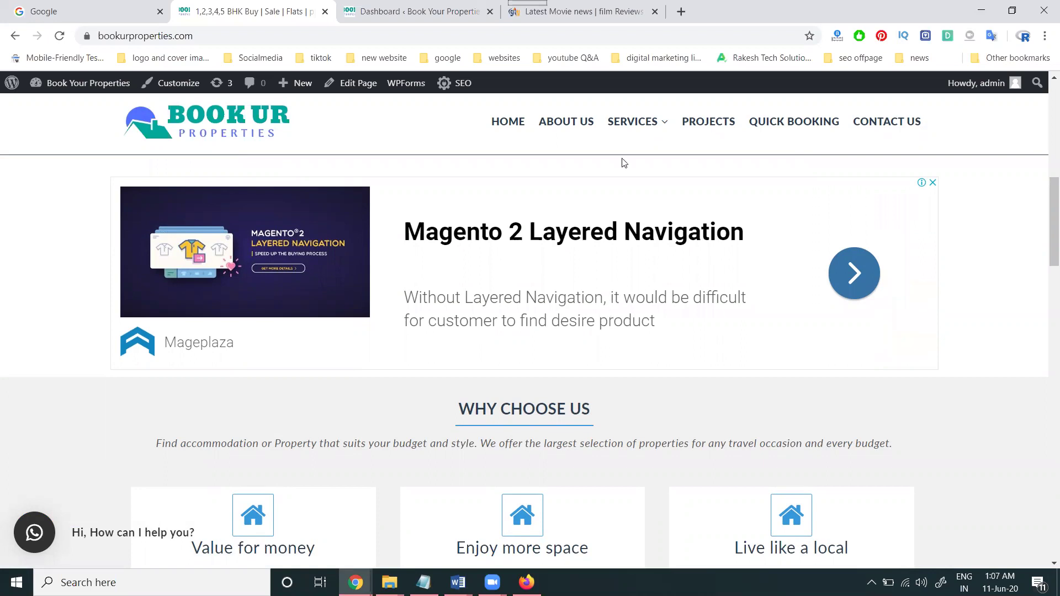
{"action": "left_click", "coordinate": [579, 11]}
{"action": "scroll", "coordinate": [481, 389], "scroll_direction": "down", "scroll_amount": 3}
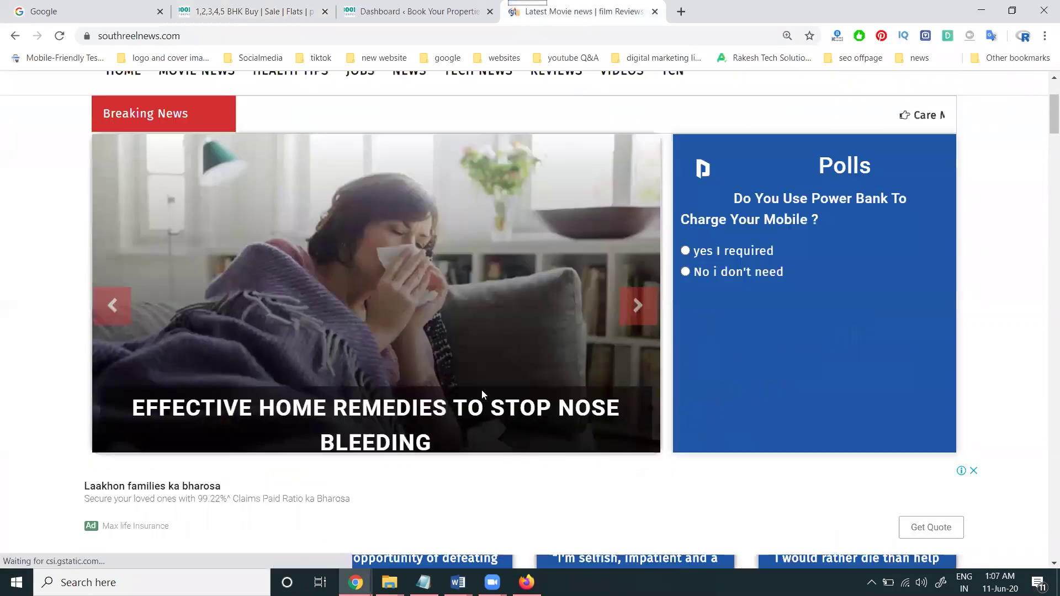
{"action": "scroll", "coordinate": [376, 508], "scroll_direction": "down", "scroll_amount": 1}
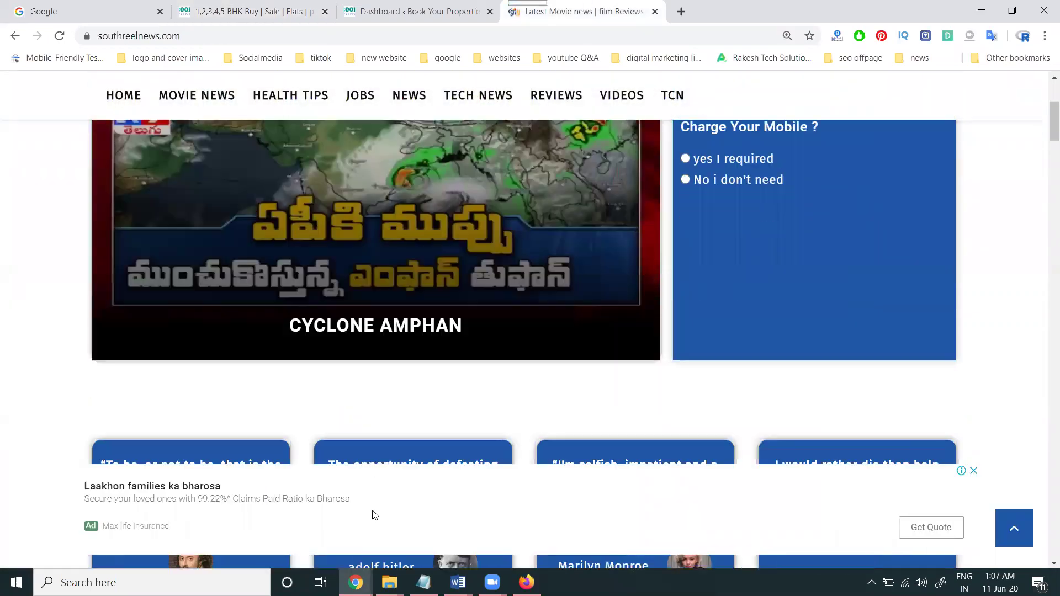
{"action": "scroll", "coordinate": [383, 501], "scroll_direction": "down", "scroll_amount": 6}
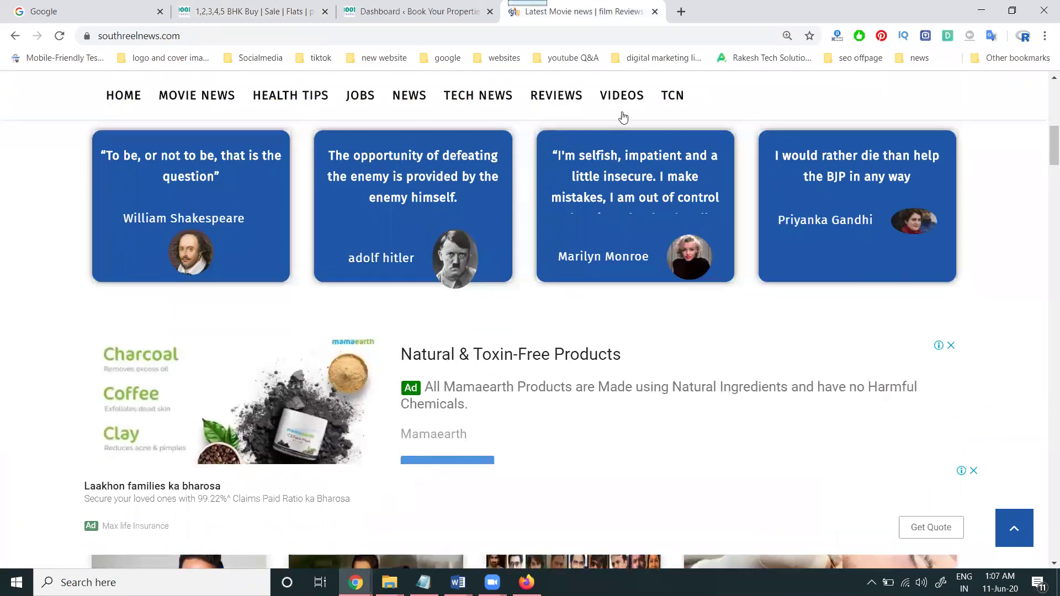
Open VIDEOS, then the MOVIE NEWS page showing its sticky bottom ad.
{"action": "left_click", "coordinate": [623, 94]}
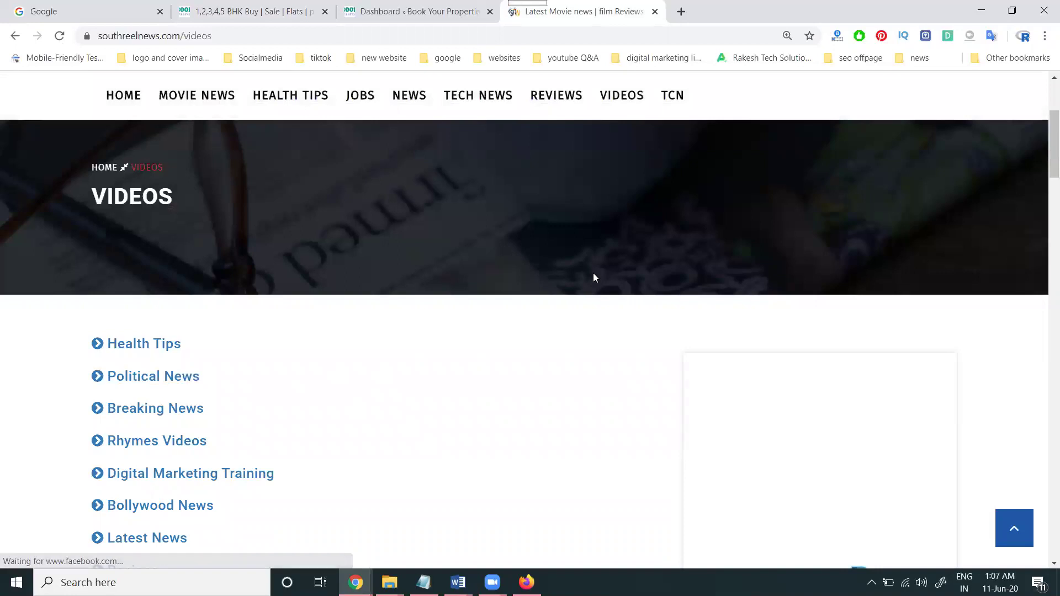
{"action": "scroll", "coordinate": [595, 277], "scroll_direction": "down", "scroll_amount": 2}
{"action": "scroll", "coordinate": [595, 282], "scroll_direction": "down", "scroll_amount": 5}
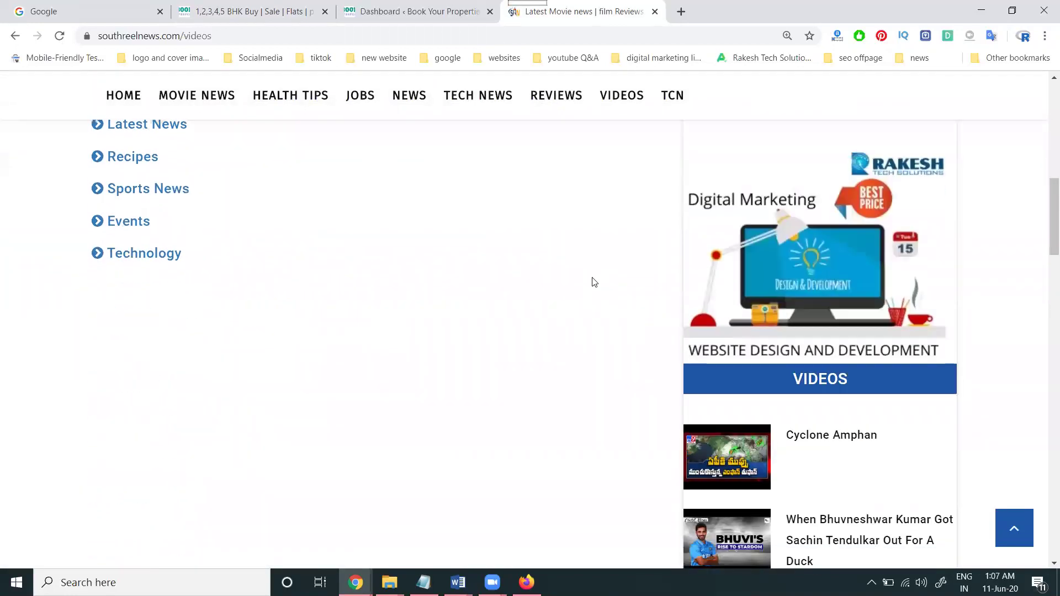
{"action": "left_click", "coordinate": [207, 105]}
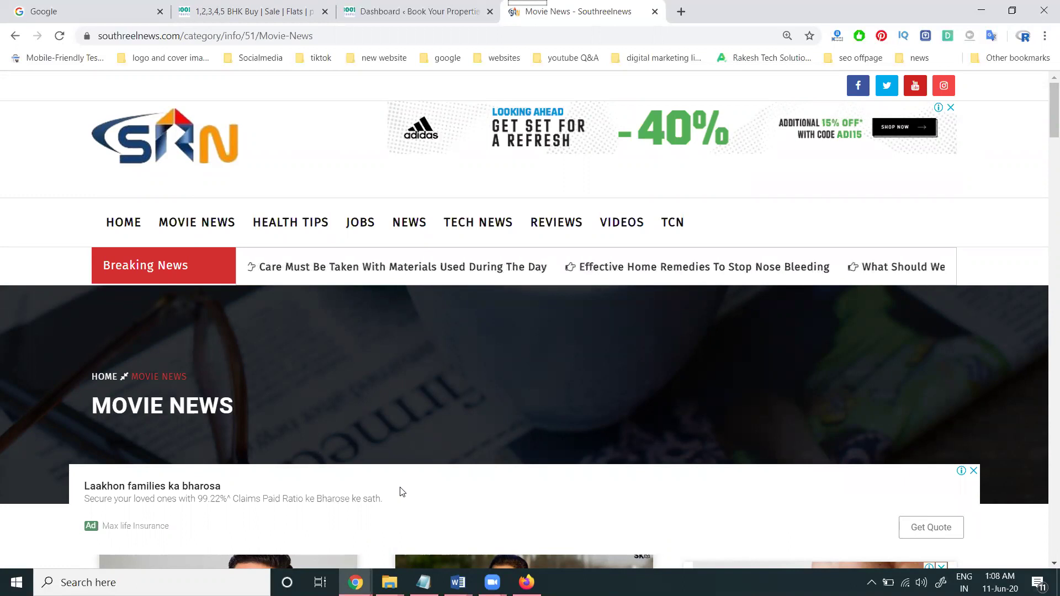
In the Document1 footer code, select the 'Place google adsense code' placeholder line.
{"action": "mouse_move", "coordinate": [458, 582]}
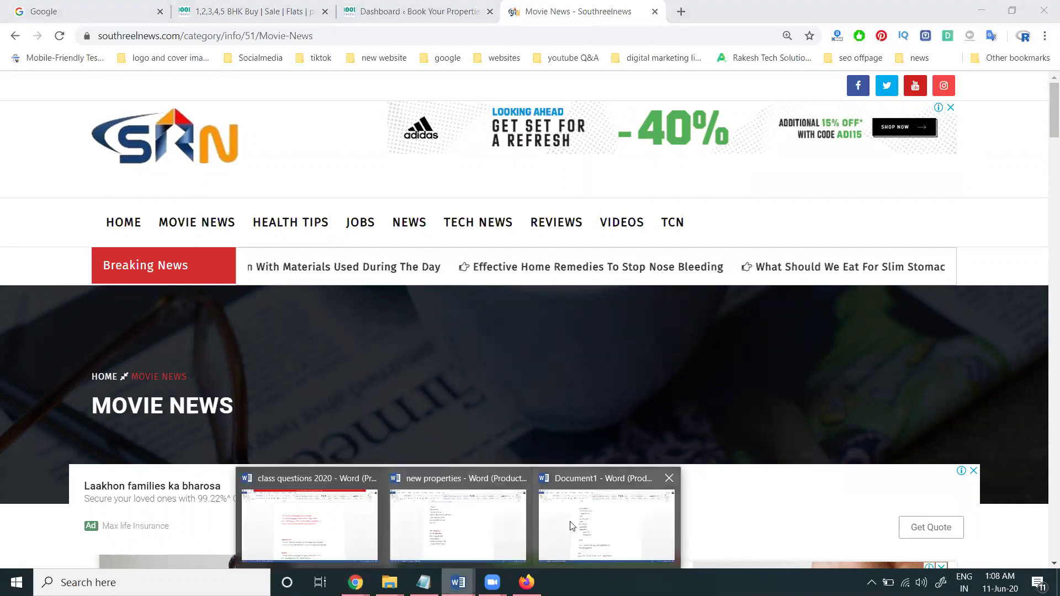
{"action": "left_click", "coordinate": [607, 525]}
{"action": "scroll", "coordinate": [474, 257], "scroll_direction": "down", "scroll_amount": 1}
{"action": "scroll", "coordinate": [473, 257], "scroll_direction": "down", "scroll_amount": 2}
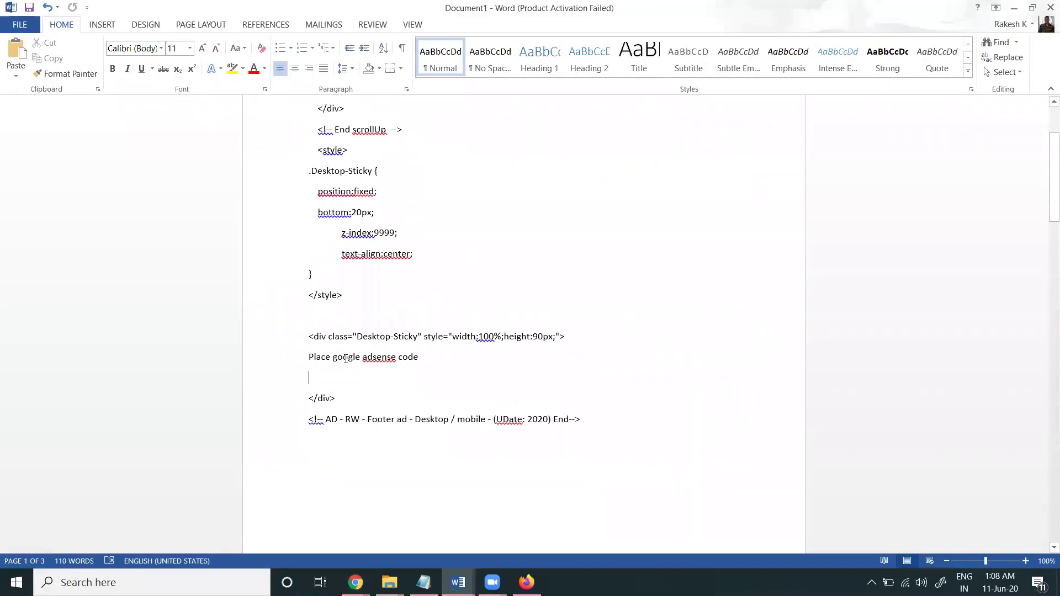
{"action": "left_click", "coordinate": [288, 361]}
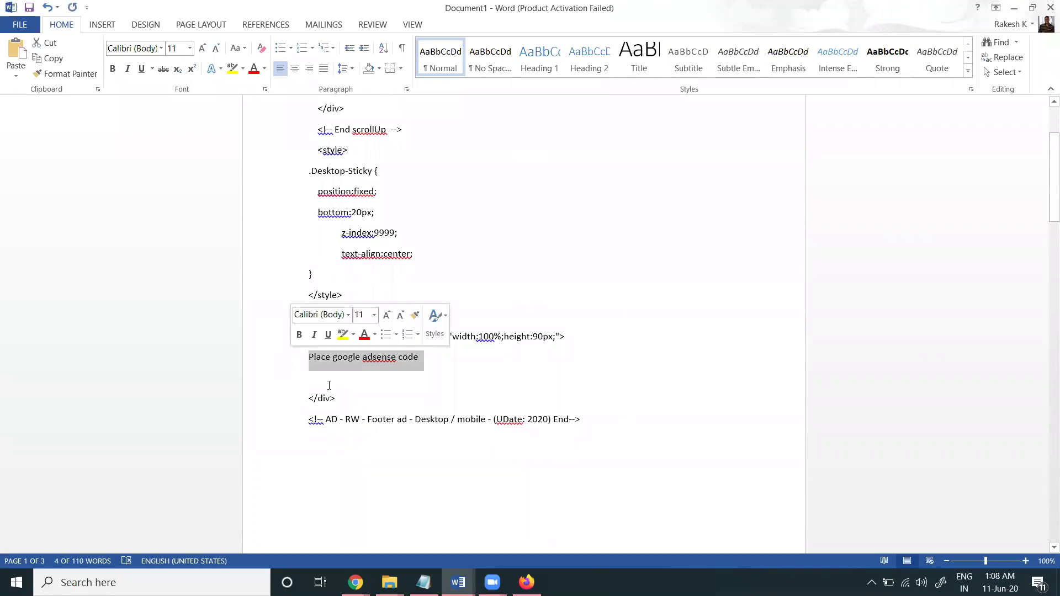
Filter AdSense ad units to Display and select the first unit's full HTML code.
{"action": "left_click", "coordinate": [527, 583]}
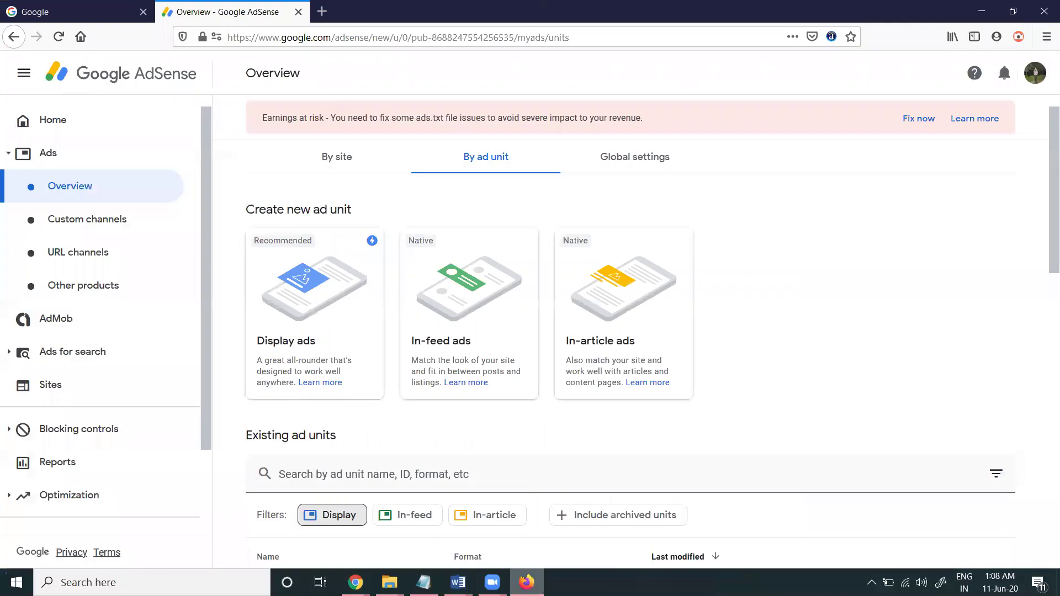
{"action": "scroll", "coordinate": [539, 549], "scroll_direction": "down", "scroll_amount": 5}
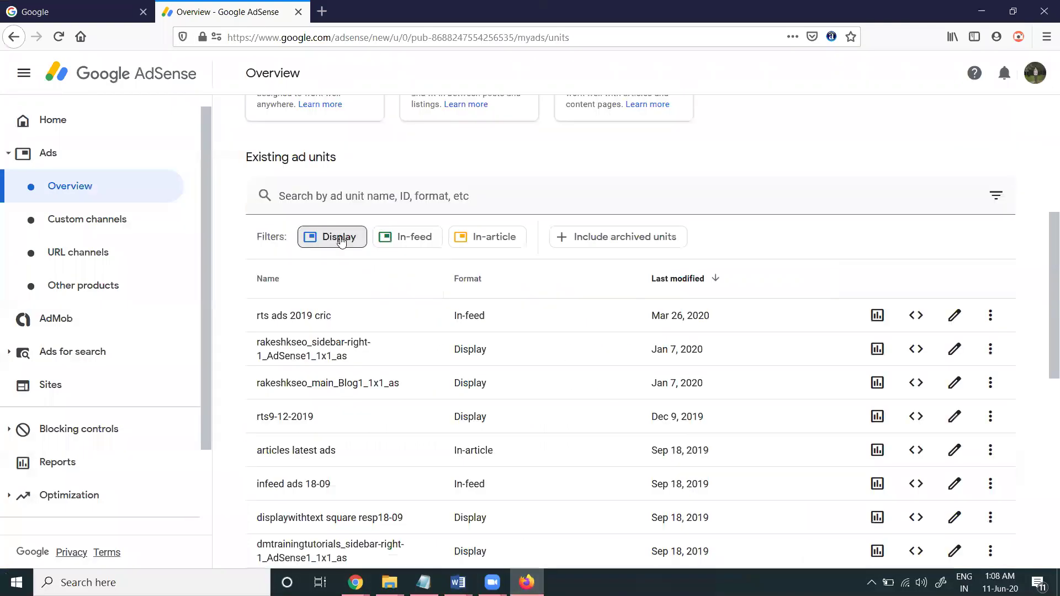
{"action": "left_click", "coordinate": [338, 239]}
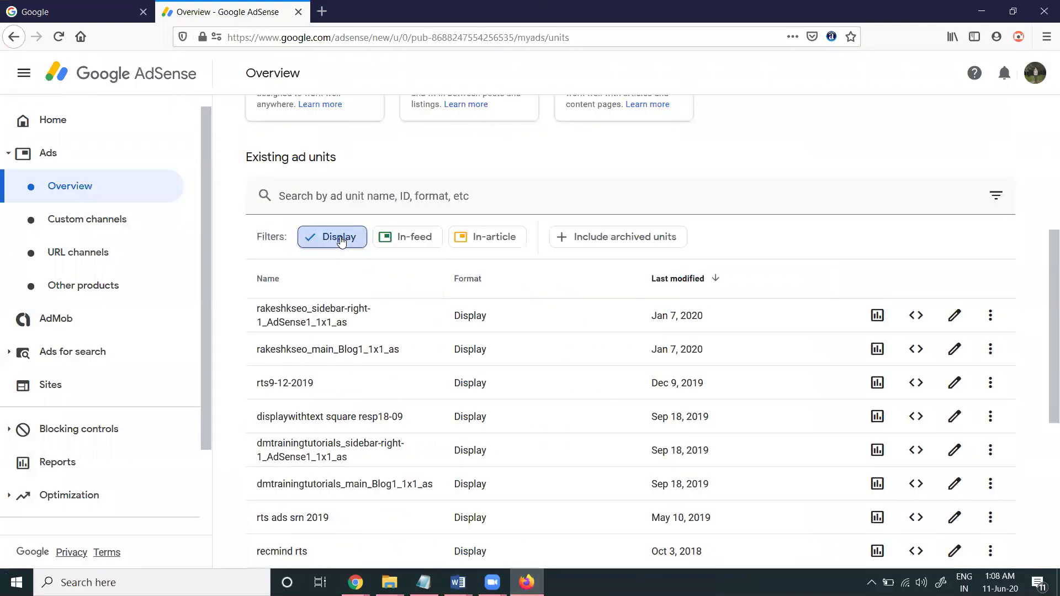
{"action": "left_click", "coordinate": [917, 317]}
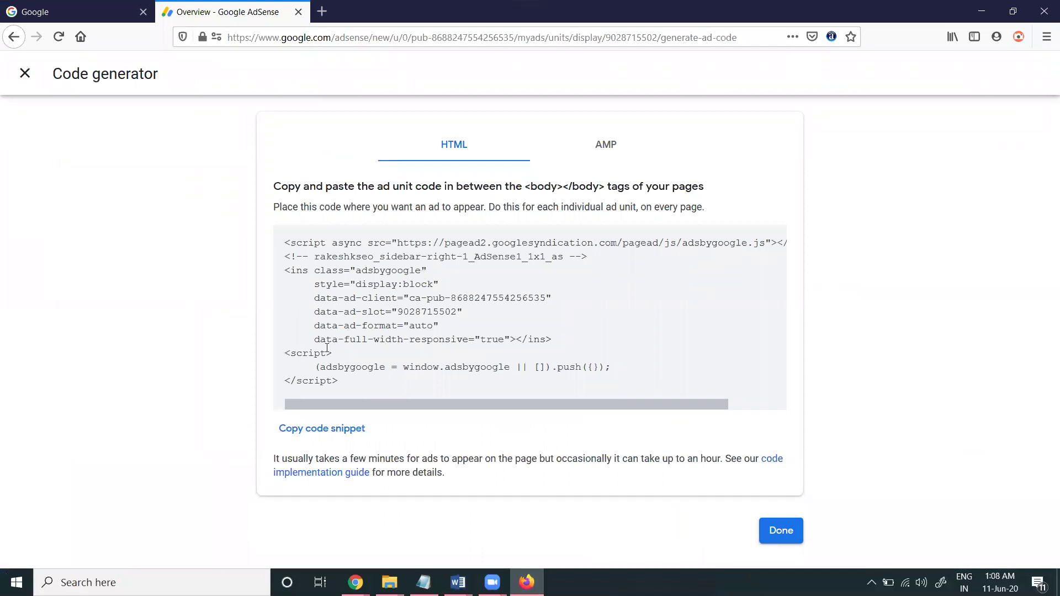
{"action": "left_click_drag", "start_coordinate": [327, 348], "coordinate": [265, 252]}
{"action": "key", "text": "ctrl+c"}
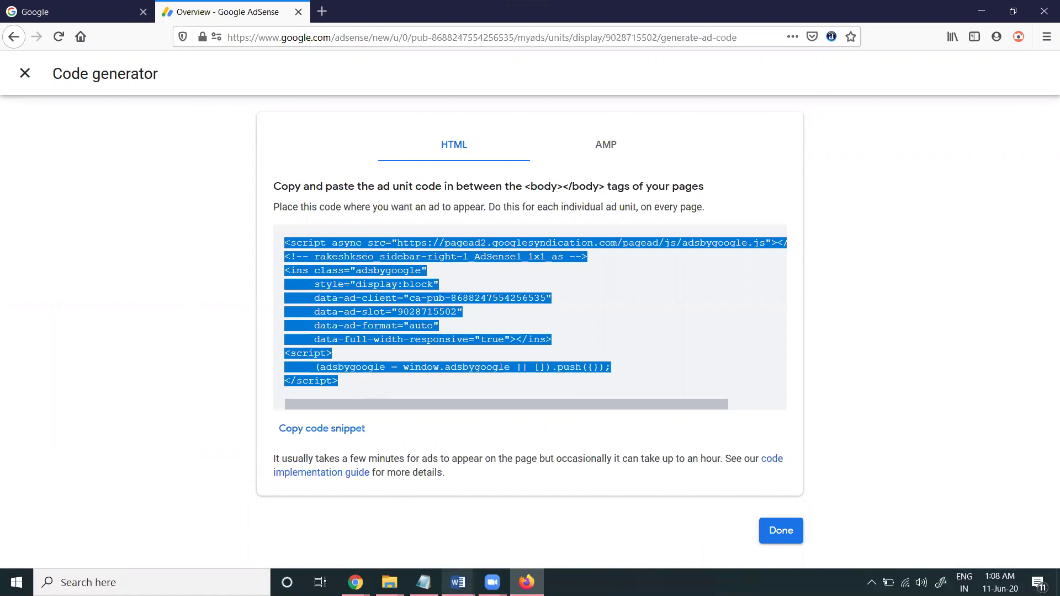
Paste the AdSense code over the Word placeholder, keeping source formatting.
{"action": "mouse_move", "coordinate": [458, 583]}
{"action": "left_click", "coordinate": [588, 538]}
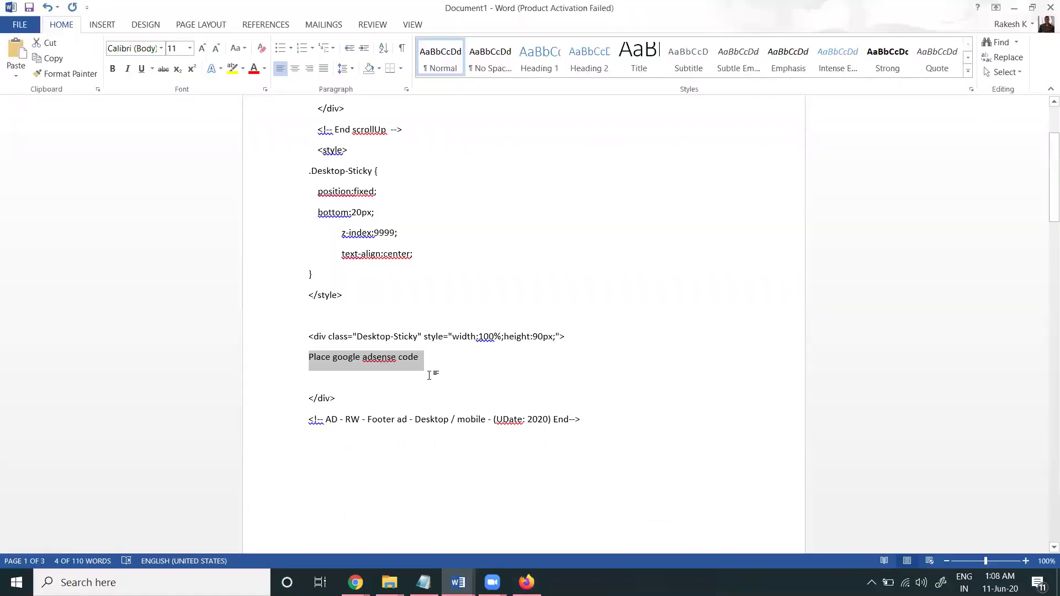
{"action": "key", "text": "ctrl+v"}
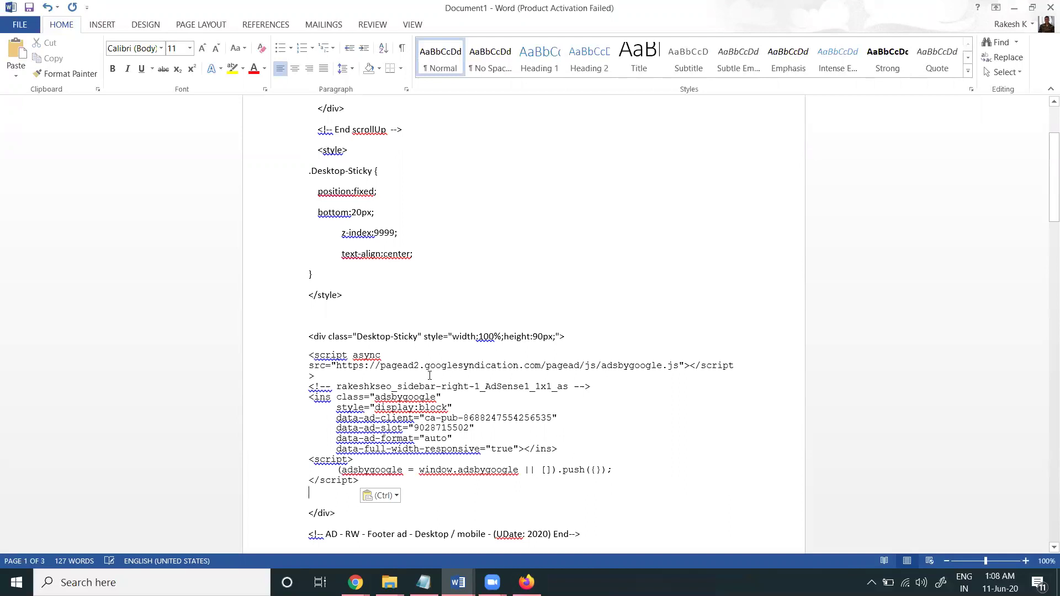
{"action": "key", "text": "ctrl"}
{"action": "scroll", "coordinate": [309, 183], "scroll_direction": "up", "scroll_amount": 2}
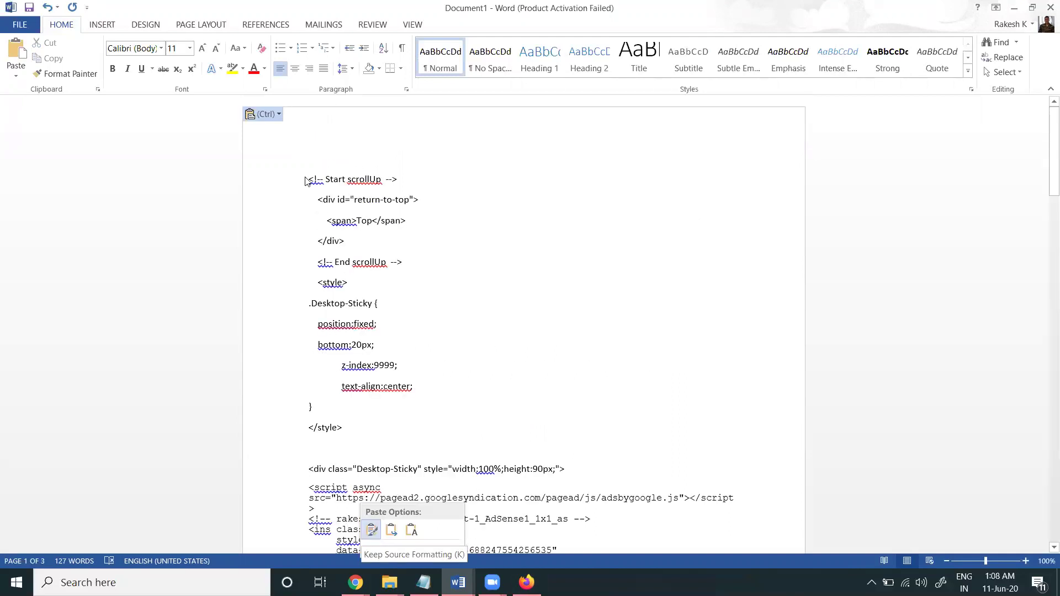
{"action": "left_click", "coordinate": [313, 180]}
Copy the footer code block from <!-- Start scrollUp --> to the end.
{"action": "left_click_drag", "start_coordinate": [311, 184], "coordinate": [596, 374]}
{"action": "key", "text": "ctrl+c"}
{"action": "left_click", "coordinate": [355, 583]}
Open the Insert Headers and Footers settings in the WordPress dashboard.
{"action": "left_click", "coordinate": [324, 547]}
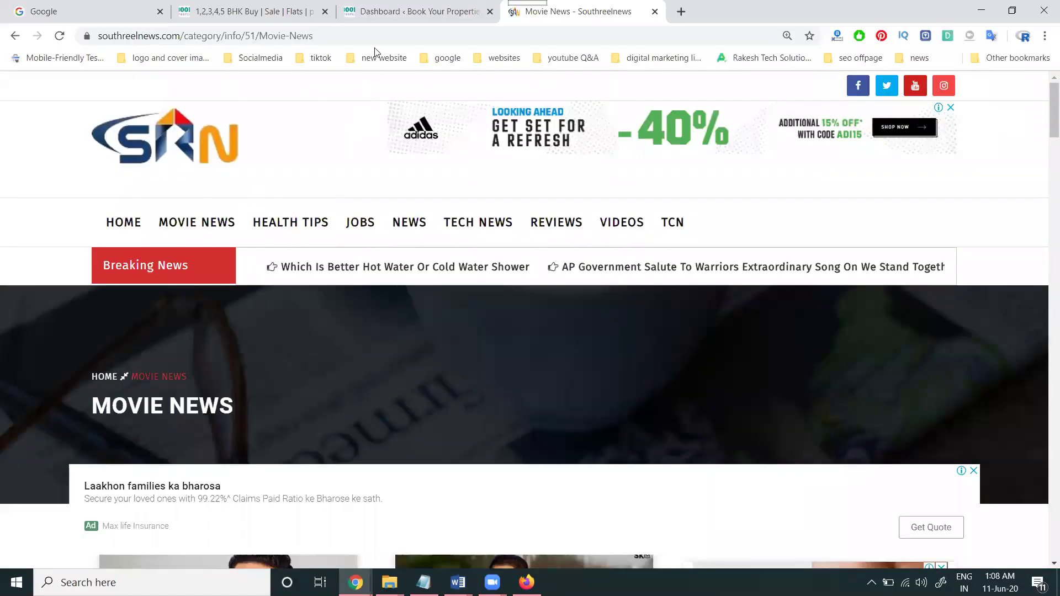
{"action": "left_click", "coordinate": [389, 11]}
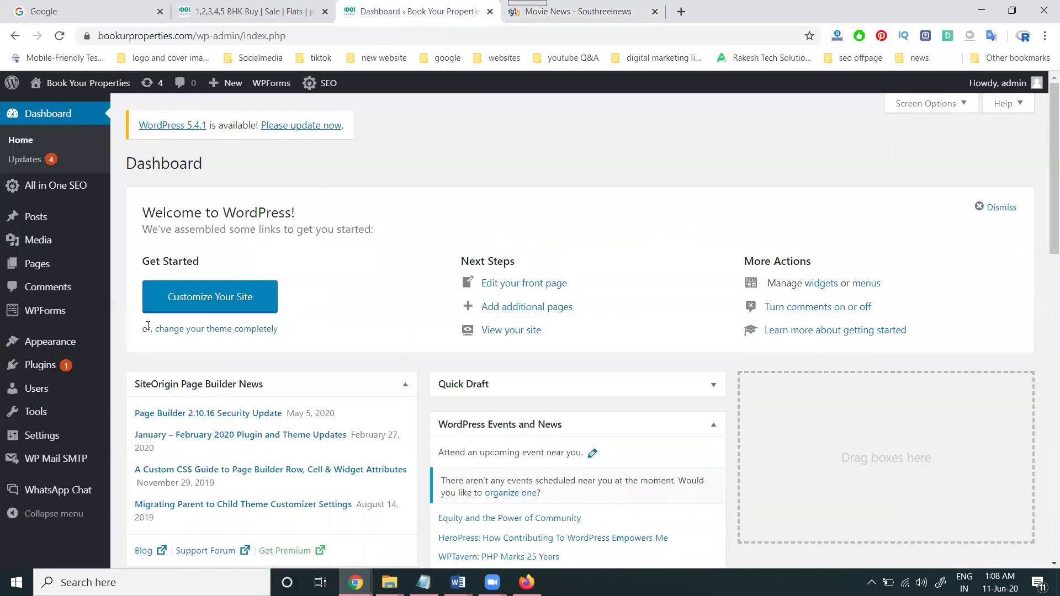
{"action": "mouse_move", "coordinate": [62, 368]}
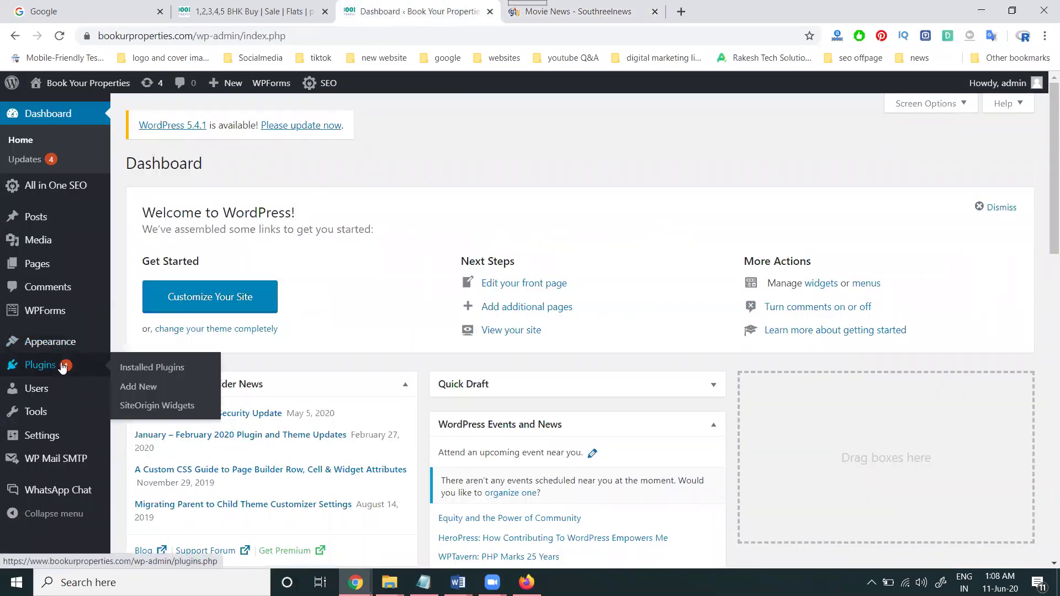
{"action": "left_click", "coordinate": [66, 368]}
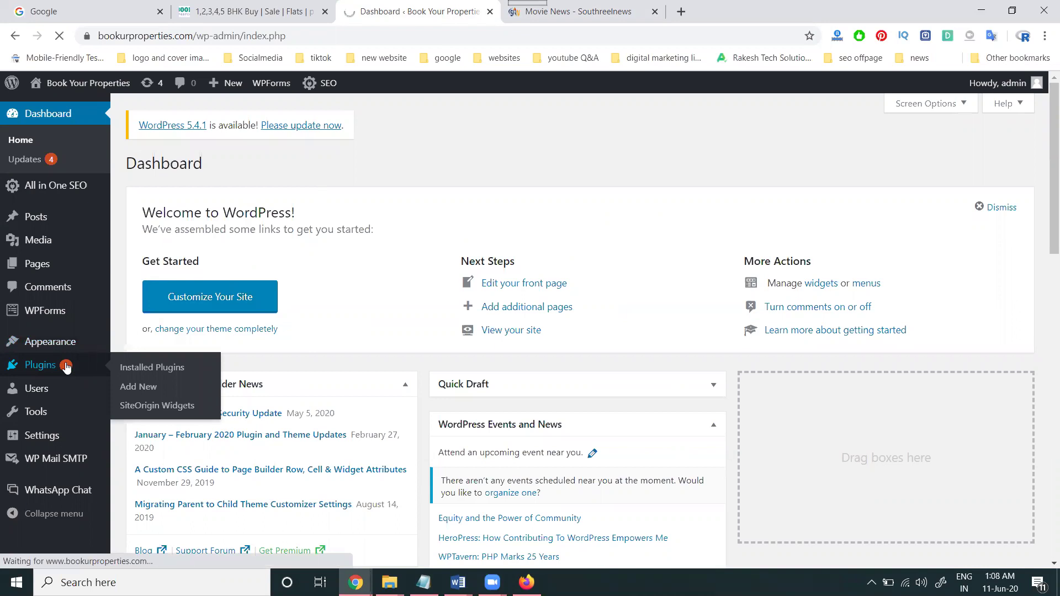
{"action": "scroll", "coordinate": [255, 362], "scroll_direction": "down", "scroll_amount": 5}
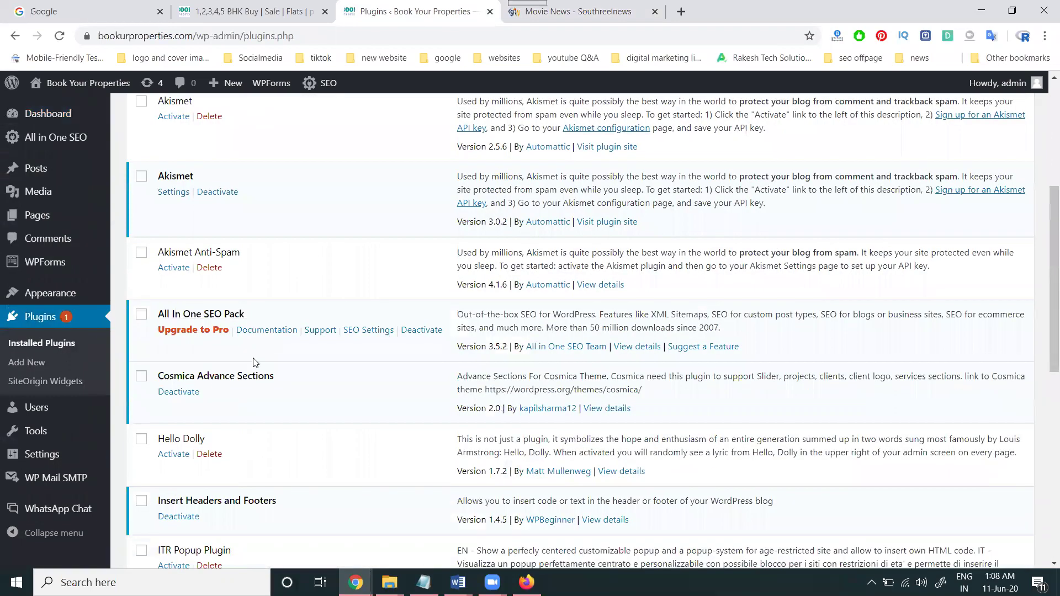
{"action": "scroll", "coordinate": [255, 363], "scroll_direction": "down", "scroll_amount": 2}
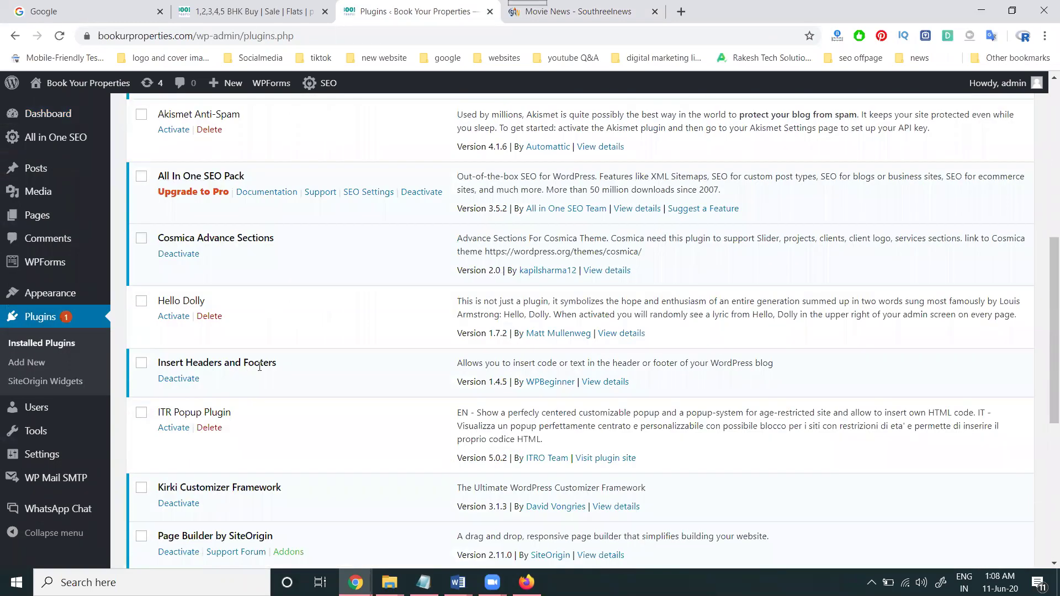
{"action": "mouse_move", "coordinate": [85, 454]}
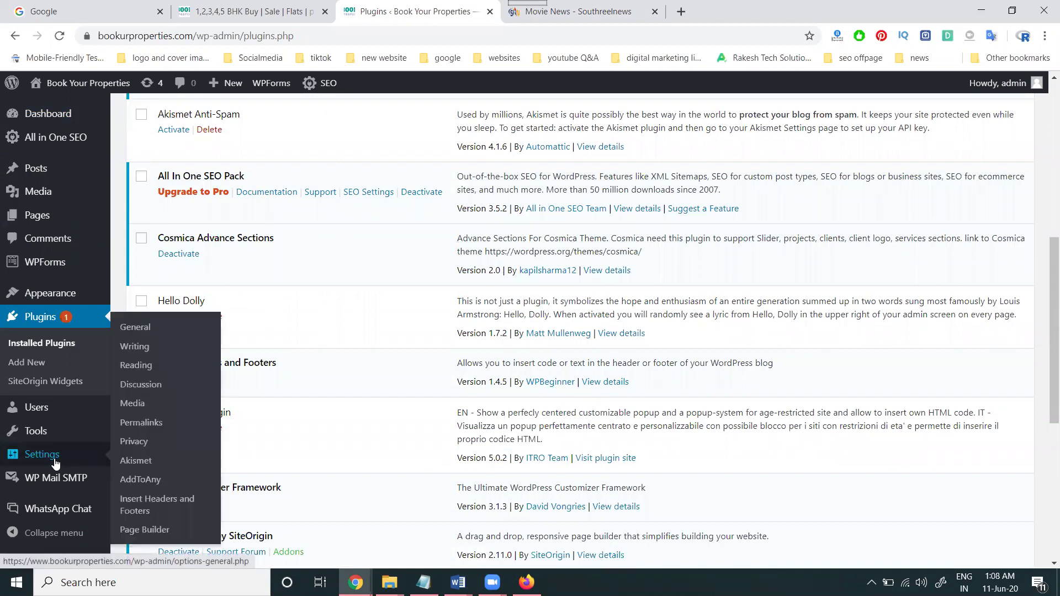
{"action": "left_click", "coordinate": [134, 510]}
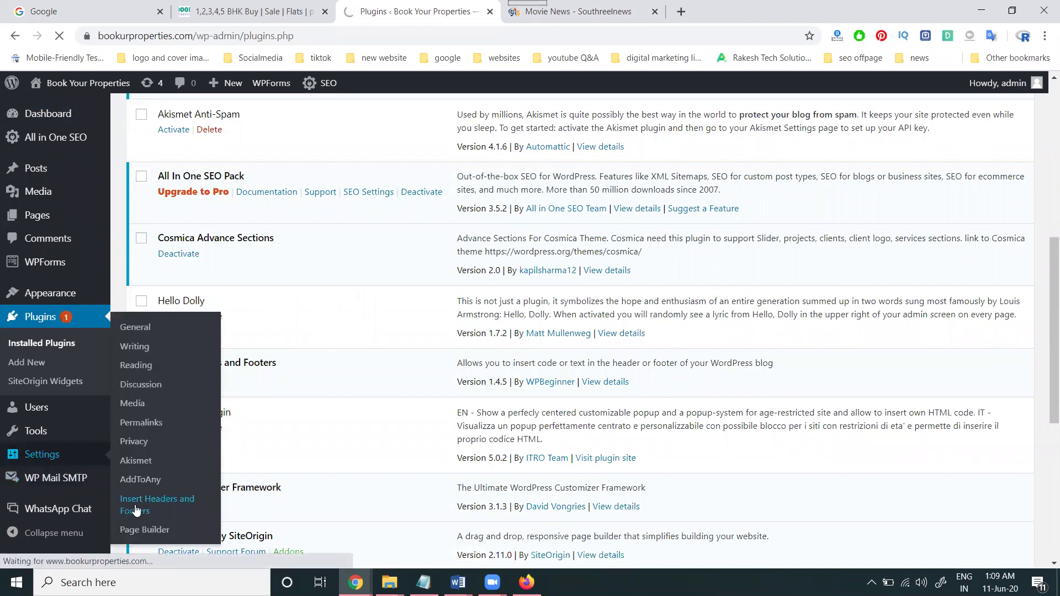
Paste the sticky ad code into Scripts in Footer and save it.
{"action": "scroll", "coordinate": [230, 445], "scroll_direction": "down", "scroll_amount": 4}
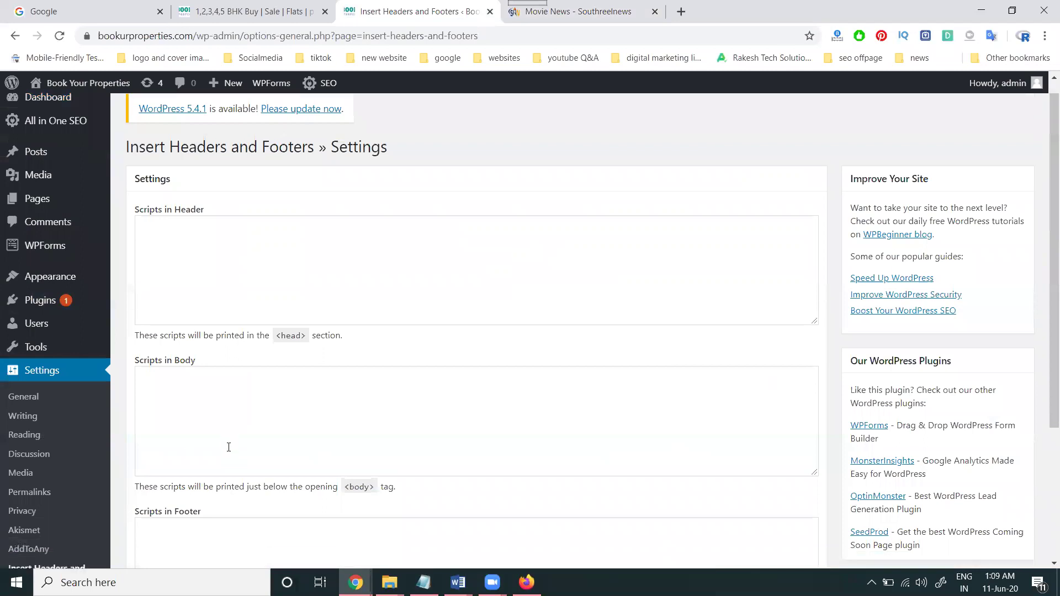
{"action": "left_click", "coordinate": [217, 344]}
{"action": "key", "text": "ctrl+v"}
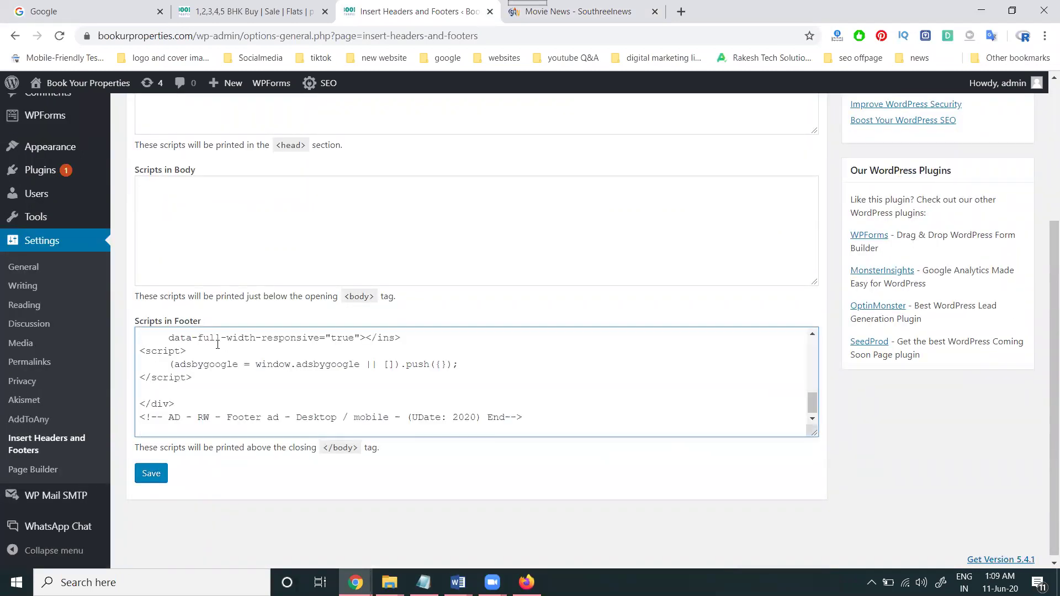
{"action": "left_click", "coordinate": [153, 474]}
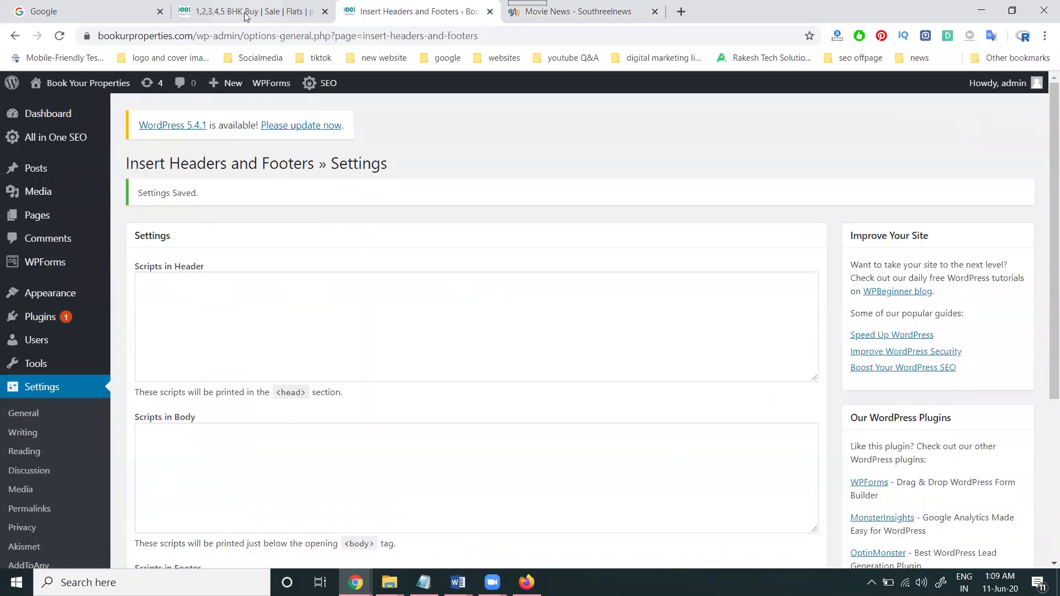
{"action": "left_click", "coordinate": [246, 15]}
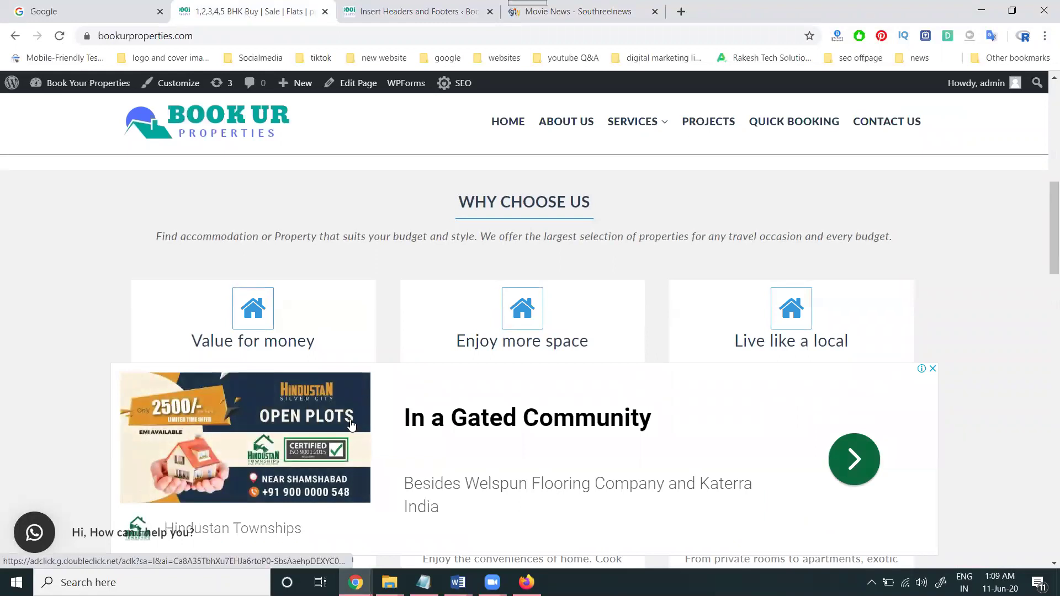
Zoom the homepage out two steps, confirming the Hindustan Townships ad stays at the bottom.
{"action": "scroll", "coordinate": [351, 424], "scroll_direction": "down", "scroll_amount": 5}
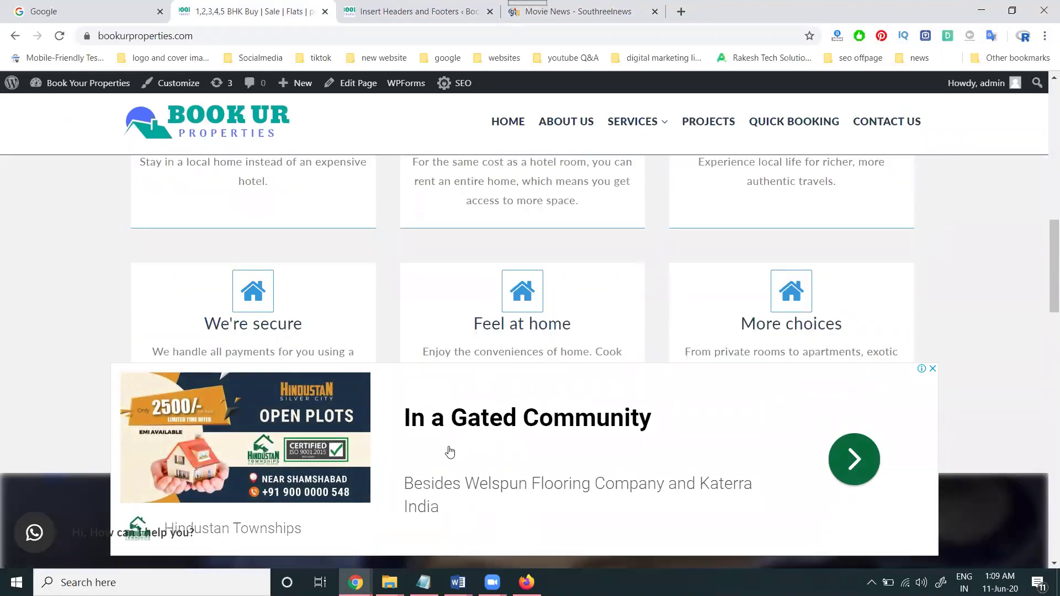
{"action": "scroll", "coordinate": [445, 428], "scroll_direction": "up", "scroll_amount": 5}
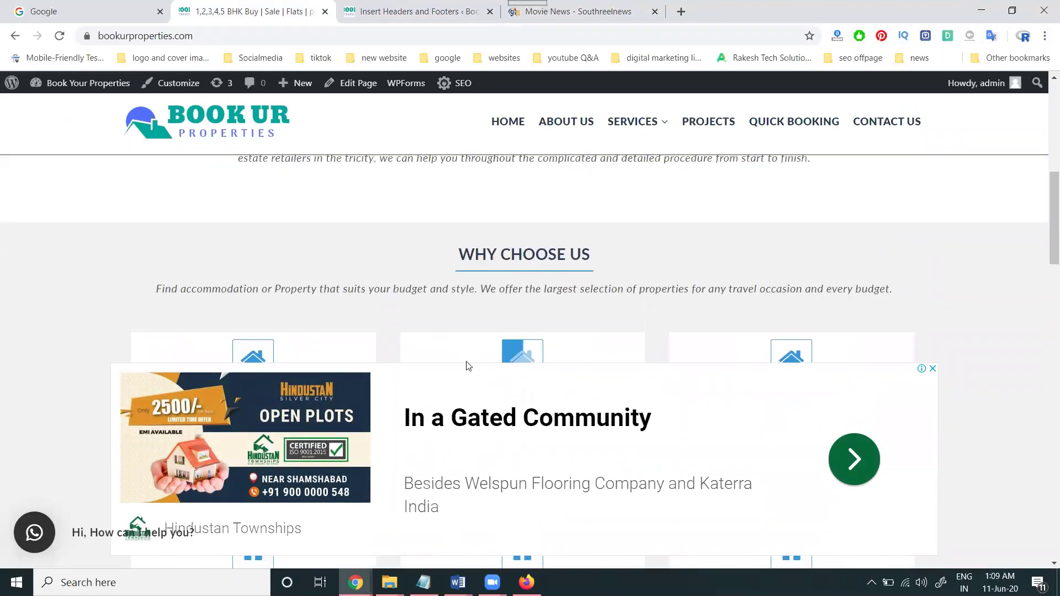
{"action": "scroll", "coordinate": [467, 366], "scroll_direction": "up", "scroll_amount": 6}
{"action": "key", "text": "ctrl+minus"}
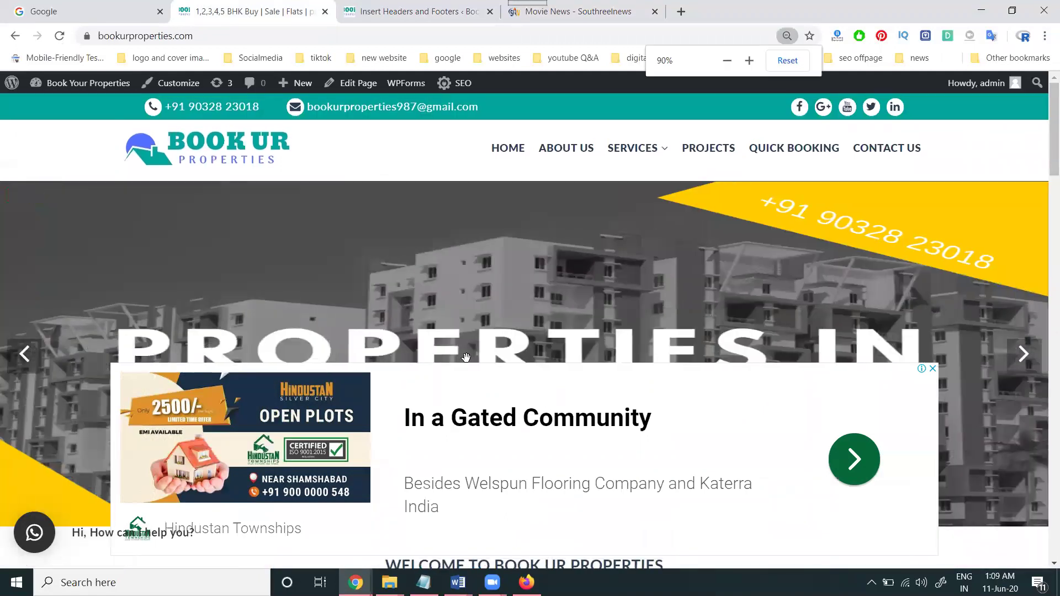
{"action": "key", "text": "ctrl+minus"}
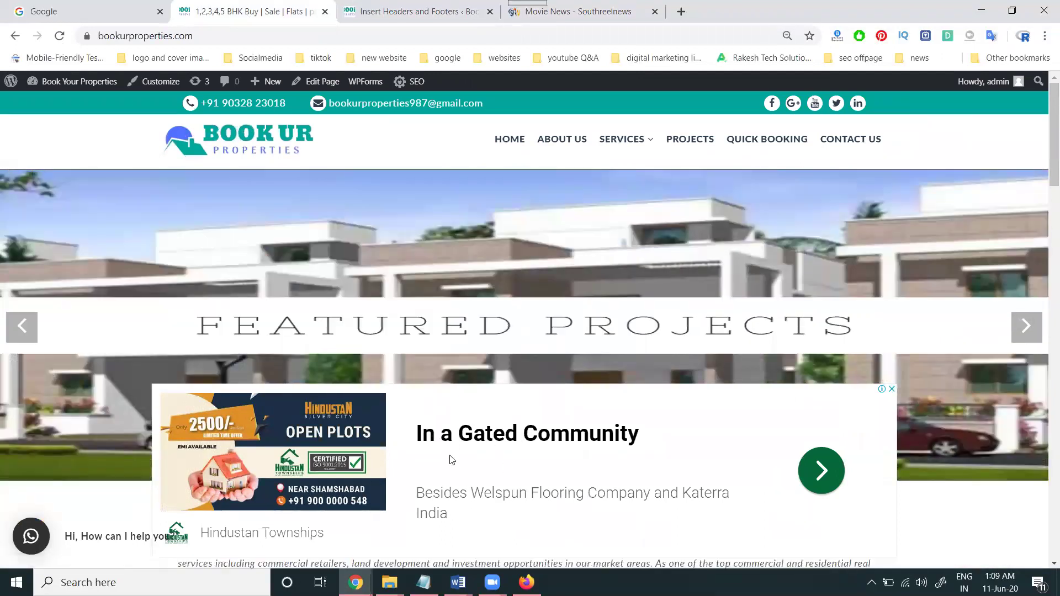
{"action": "scroll", "coordinate": [464, 362], "scroll_direction": "down", "scroll_amount": 3}
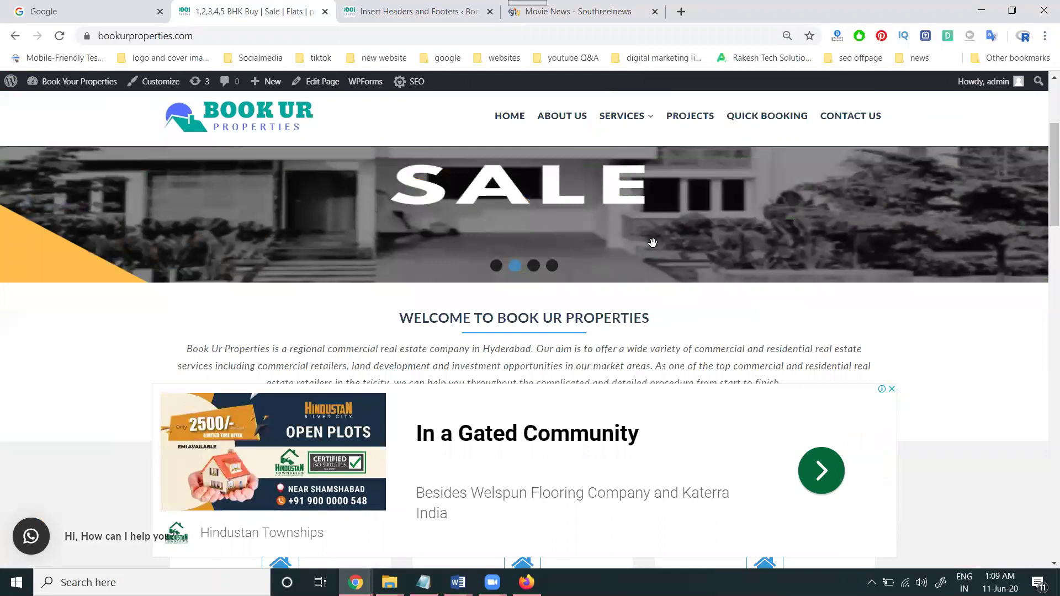
Restore Chrome to a smaller window and minimize Word behind it.
{"action": "left_click", "coordinate": [1012, 11]}
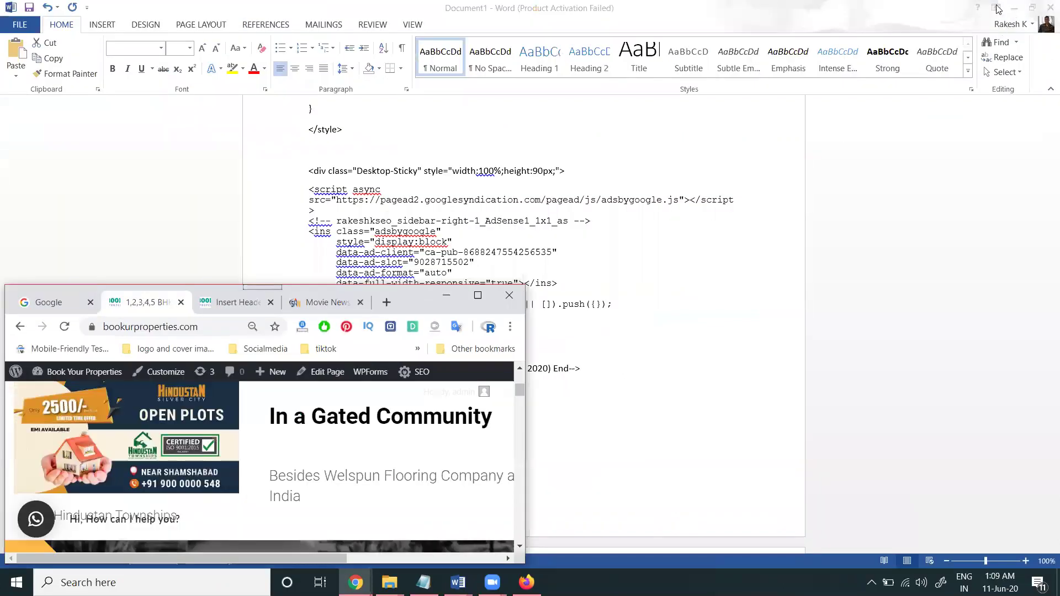
{"action": "left_click", "coordinate": [1008, 9]}
{"action": "left_click", "coordinate": [1014, 7]}
{"action": "left_click", "coordinate": [994, 10]}
{"action": "left_click", "coordinate": [990, 11]}
{"action": "left_click", "coordinate": [1014, 8]}
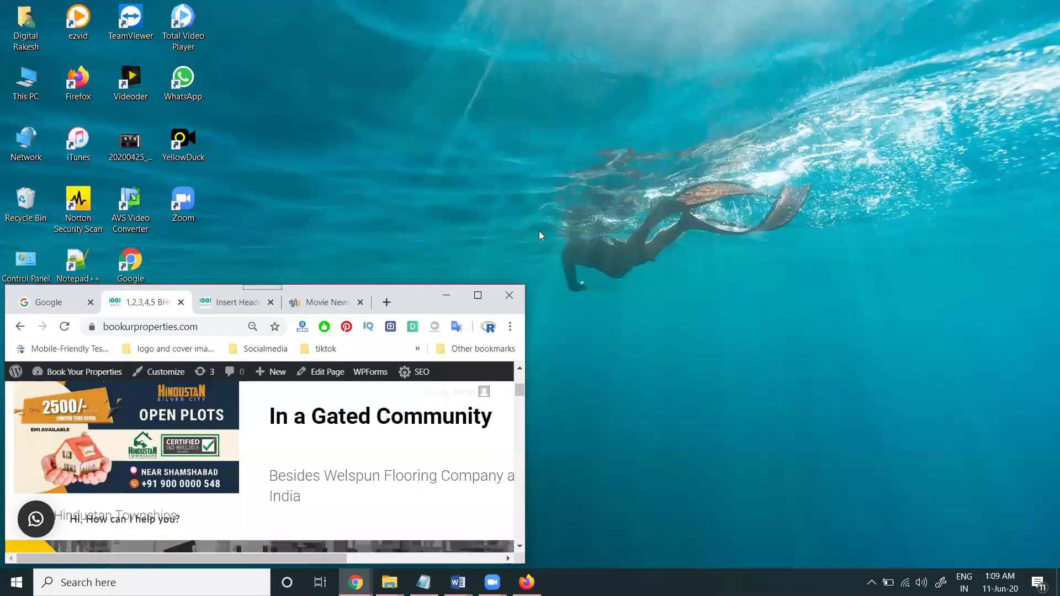
{"action": "left_click", "coordinate": [478, 296]}
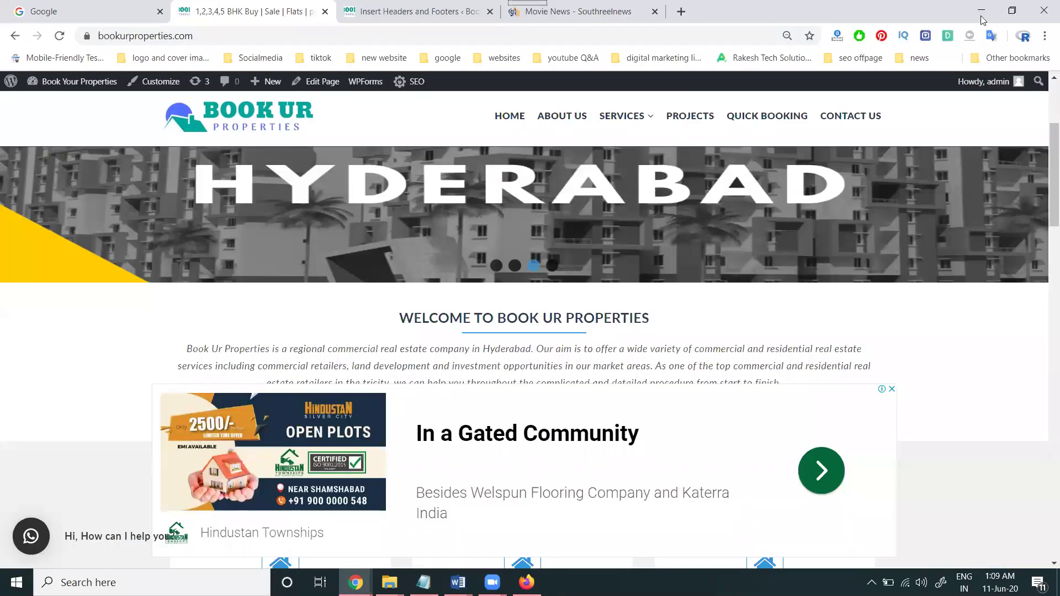
{"action": "left_click", "coordinate": [1016, 10]}
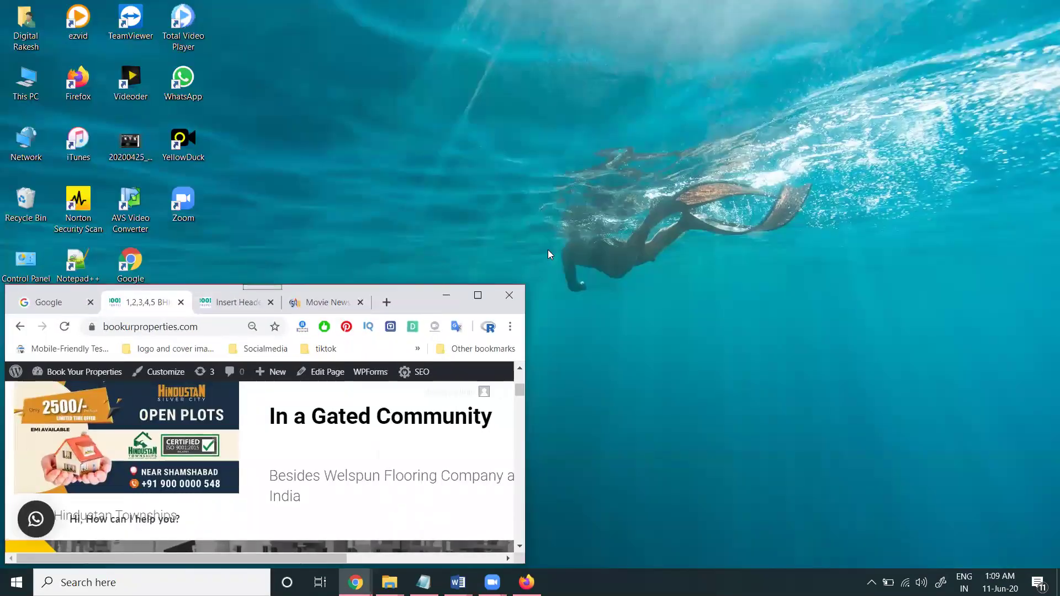
{"action": "left_click", "coordinate": [477, 296]}
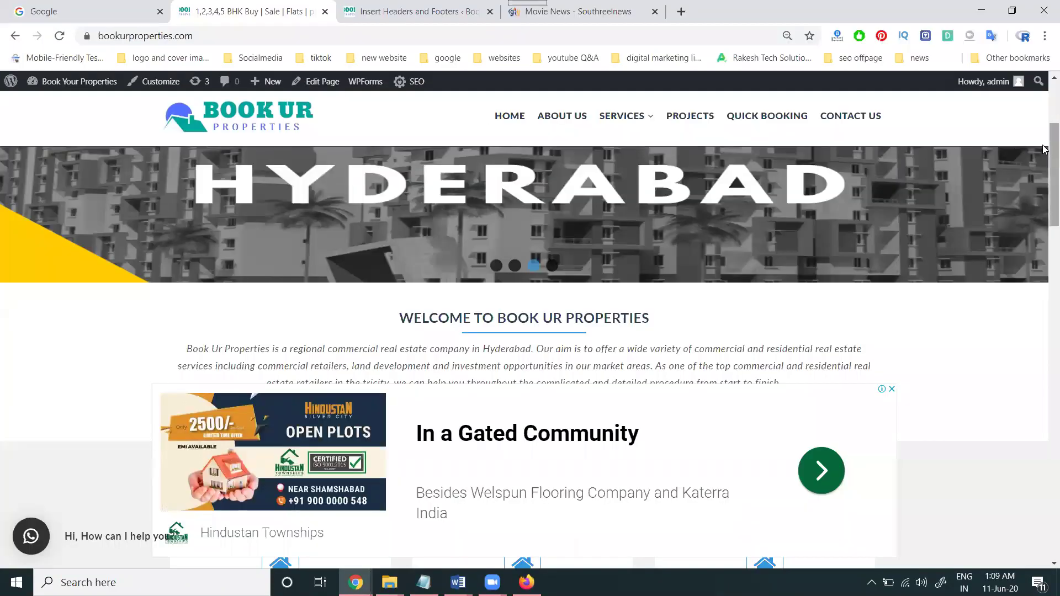
{"action": "left_click", "coordinate": [1012, 10]}
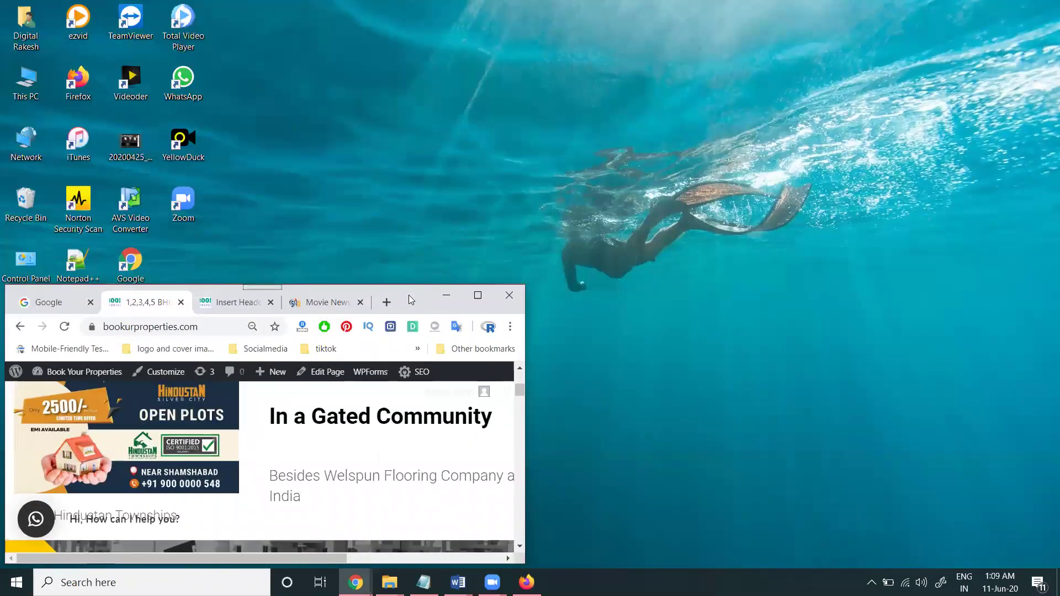
{"action": "left_click_drag", "start_coordinate": [409, 296], "coordinate": [403, 1]}
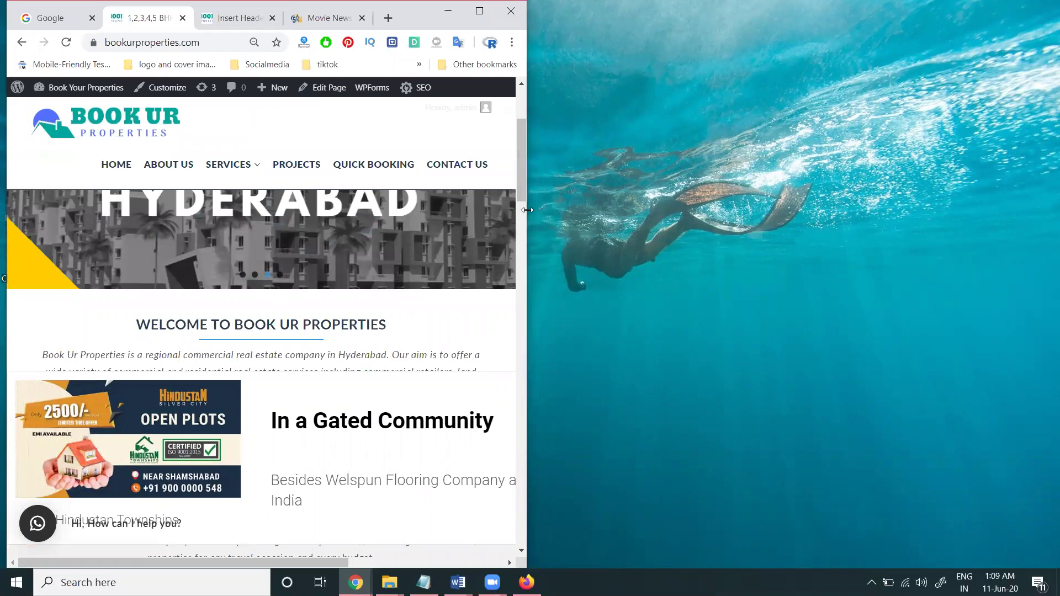
Narrow Chrome, reload and scroll the site to check the sticky ad, then maximize Chrome.
{"action": "left_click_drag", "start_coordinate": [528, 210], "coordinate": [352, 210]}
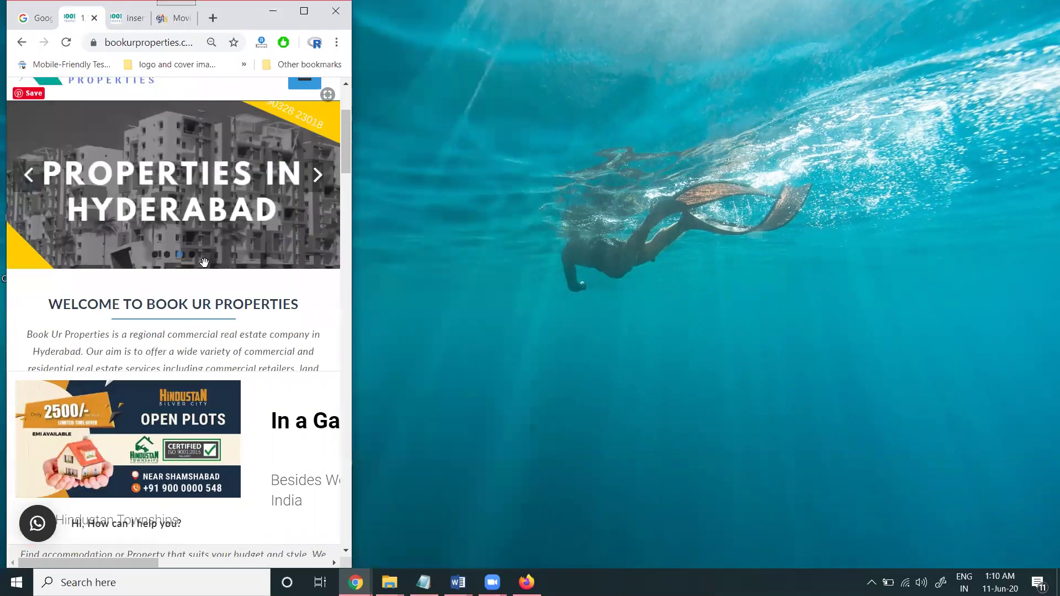
{"action": "scroll", "coordinate": [176, 296], "scroll_direction": "down", "scroll_amount": 5}
{"action": "scroll", "coordinate": [176, 296], "scroll_direction": "down", "scroll_amount": 2}
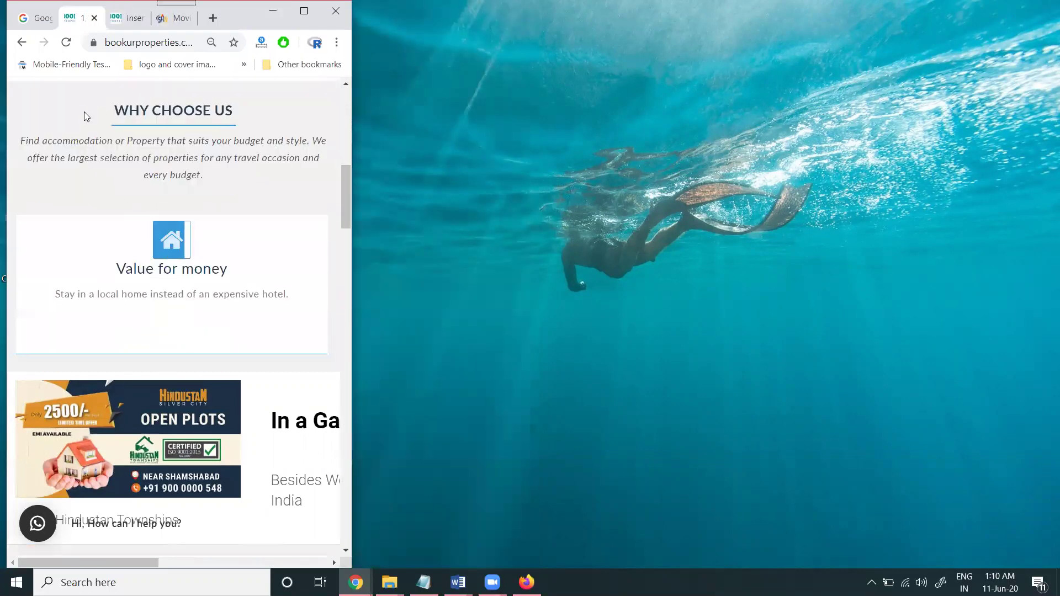
{"action": "left_click", "coordinate": [67, 44]}
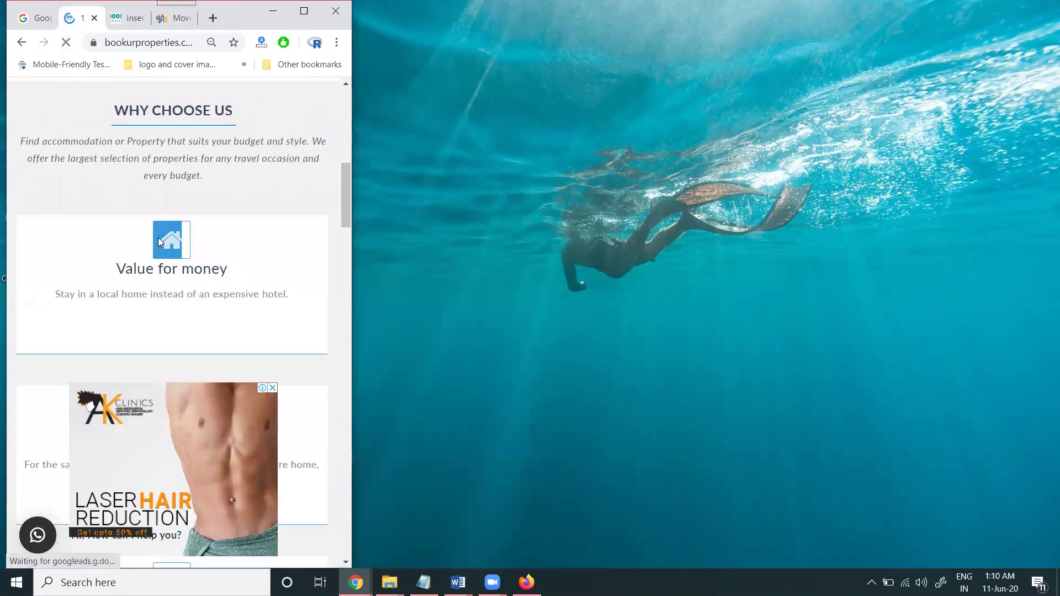
{"action": "scroll", "coordinate": [184, 288], "scroll_direction": "down", "scroll_amount": 1}
{"action": "scroll", "coordinate": [183, 288], "scroll_direction": "down", "scroll_amount": 2}
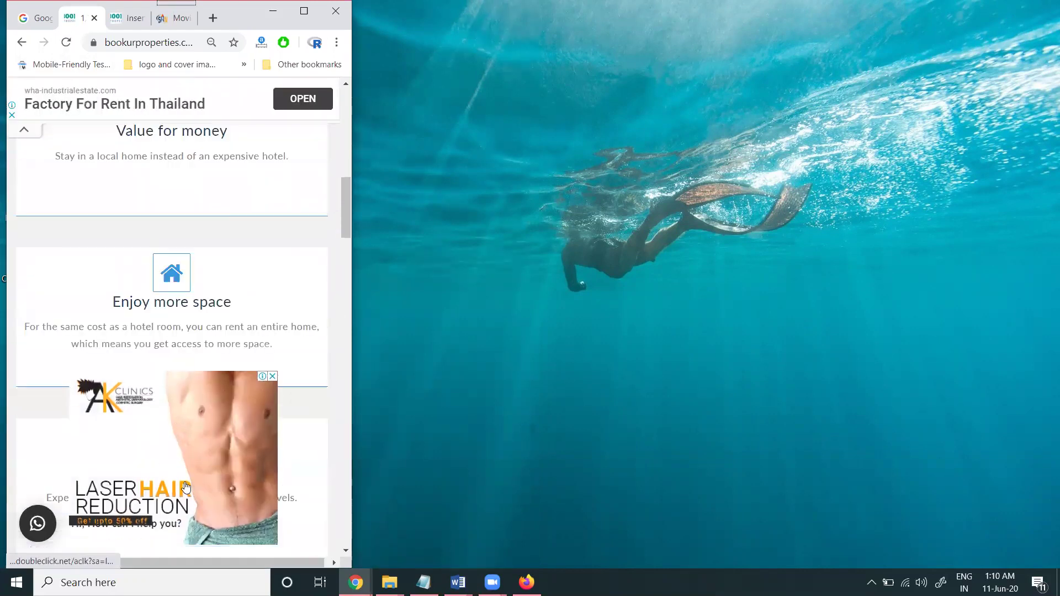
{"action": "scroll", "coordinate": [232, 359], "scroll_direction": "up", "scroll_amount": 10}
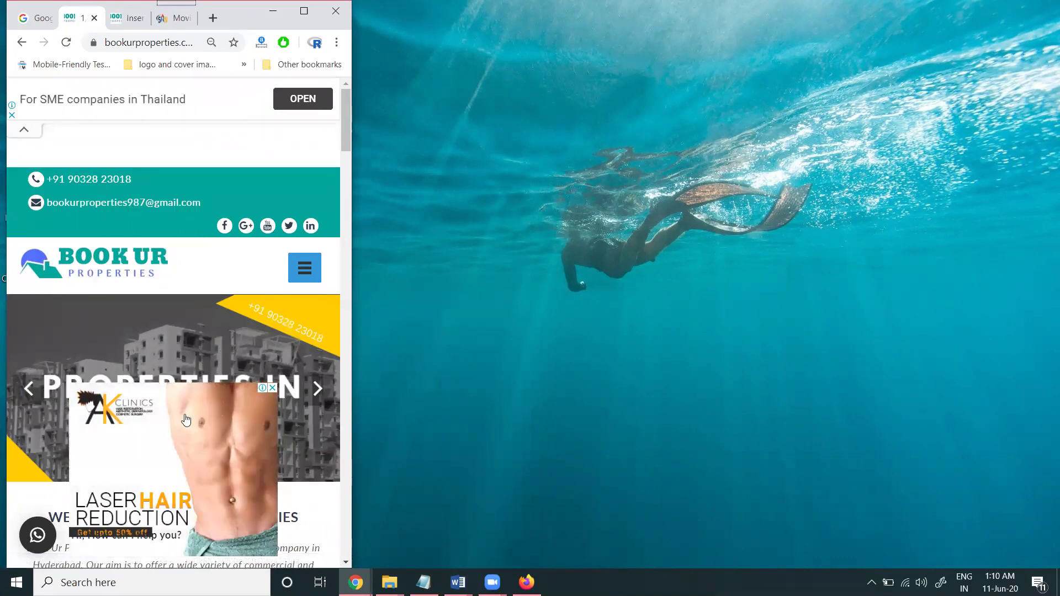
{"action": "scroll", "coordinate": [180, 358], "scroll_direction": "down", "scroll_amount": 14}
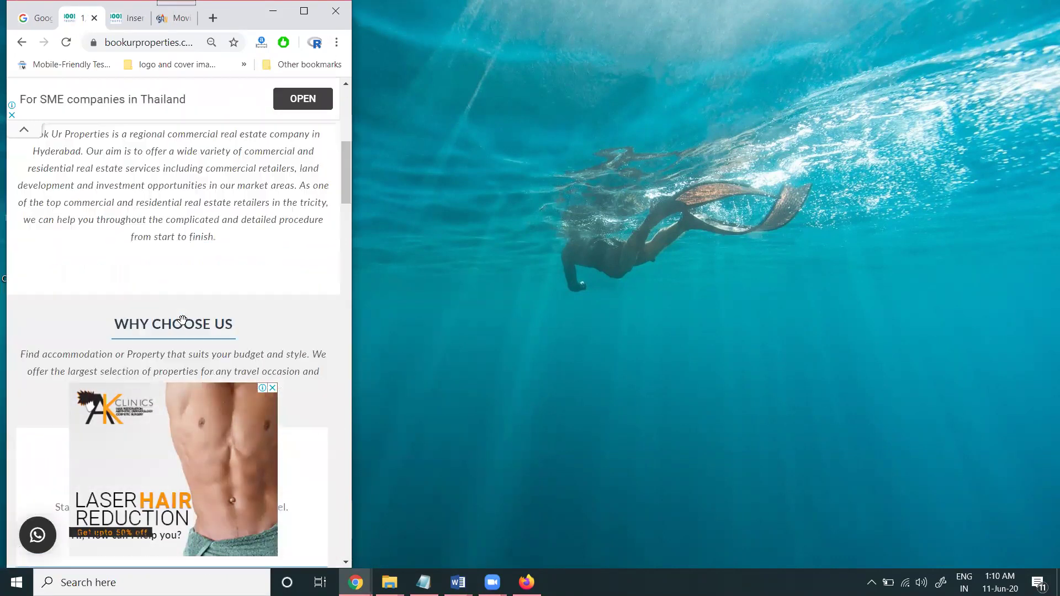
{"action": "scroll", "coordinate": [181, 353], "scroll_direction": "down", "scroll_amount": 4}
{"action": "scroll", "coordinate": [182, 344], "scroll_direction": "down", "scroll_amount": 7}
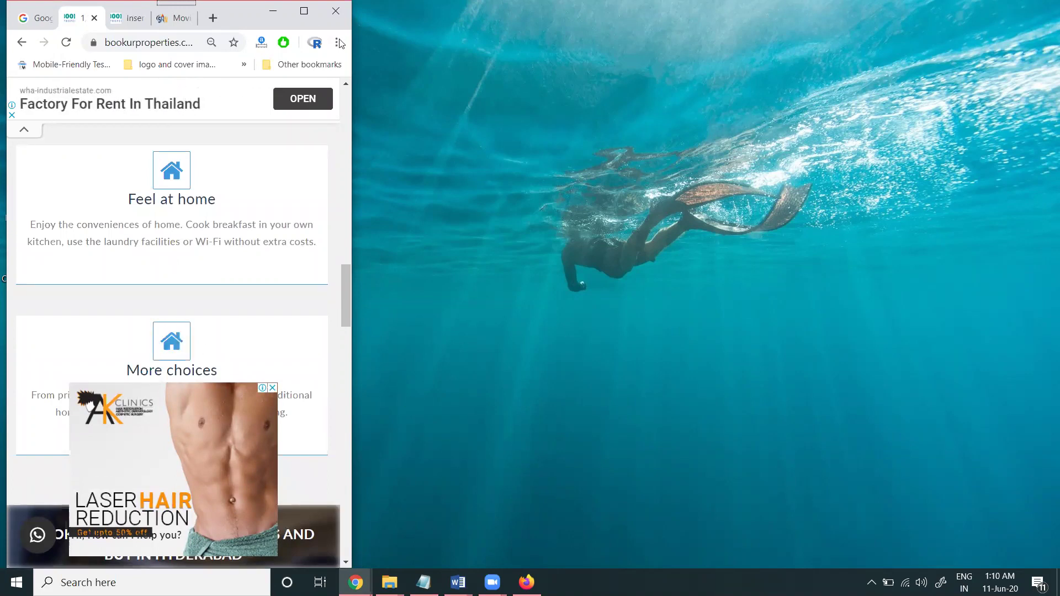
{"action": "left_click", "coordinate": [310, 17]}
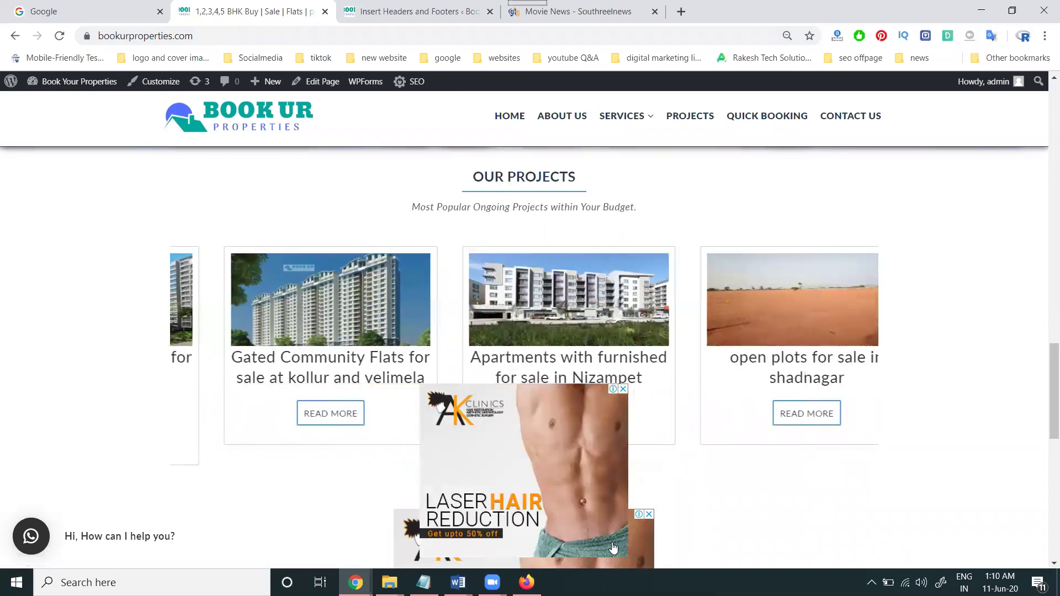
Change the closing comment year from 2019 to 2020 and select the code from Desktop-Sticky down.
{"action": "key", "text": "alt+Tab"}
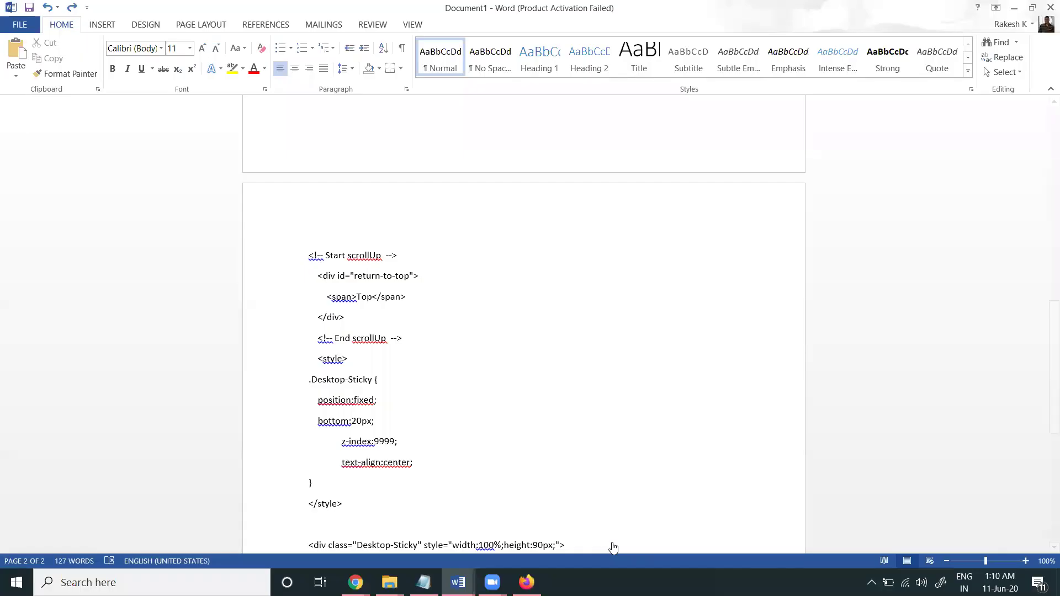
{"action": "left_click_drag", "start_coordinate": [308, 255], "coordinate": [346, 487]}
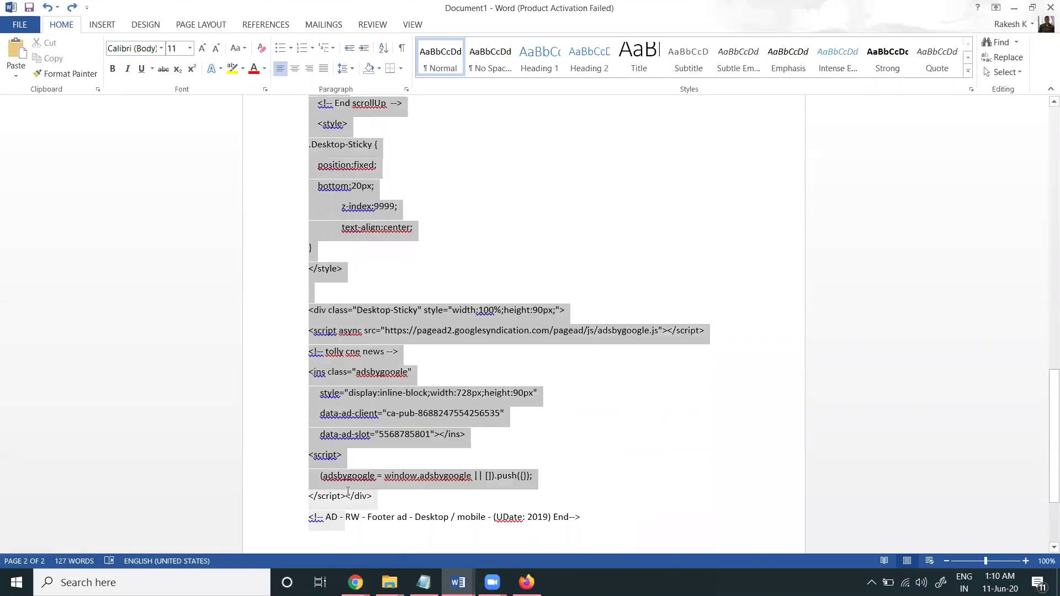
{"action": "left_click_drag", "start_coordinate": [348, 491], "coordinate": [630, 492]}
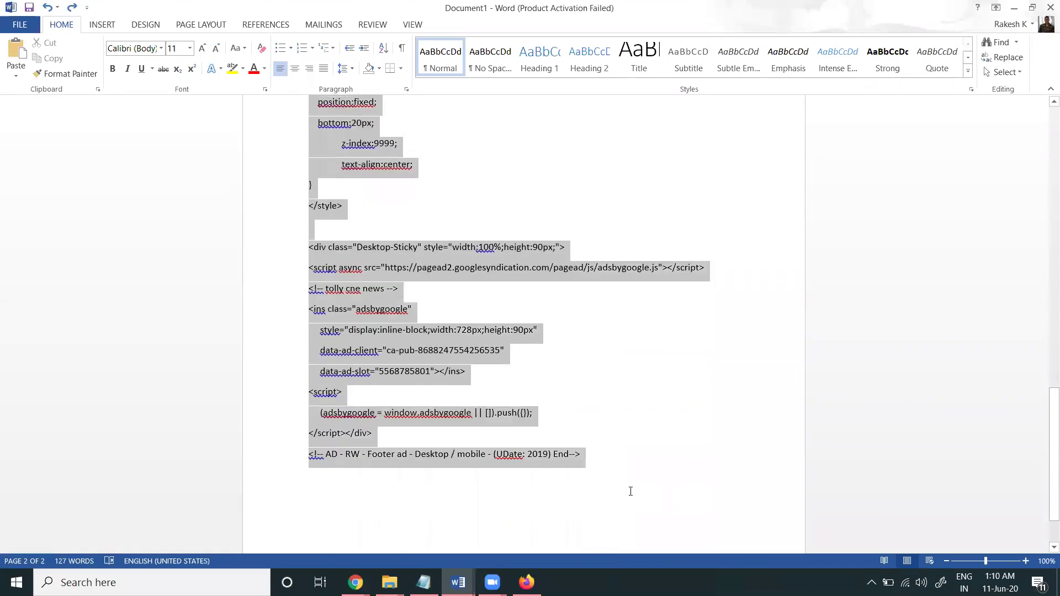
{"action": "double_click", "coordinate": [538, 454]}
{"action": "type", "text": "2020"}
{"action": "left_click_drag", "start_coordinate": [583, 455], "coordinate": [307, 199]}
Replace the Scripts in Footer contents with the updated ad code and save.
{"action": "key", "text": "alt+Tab"}
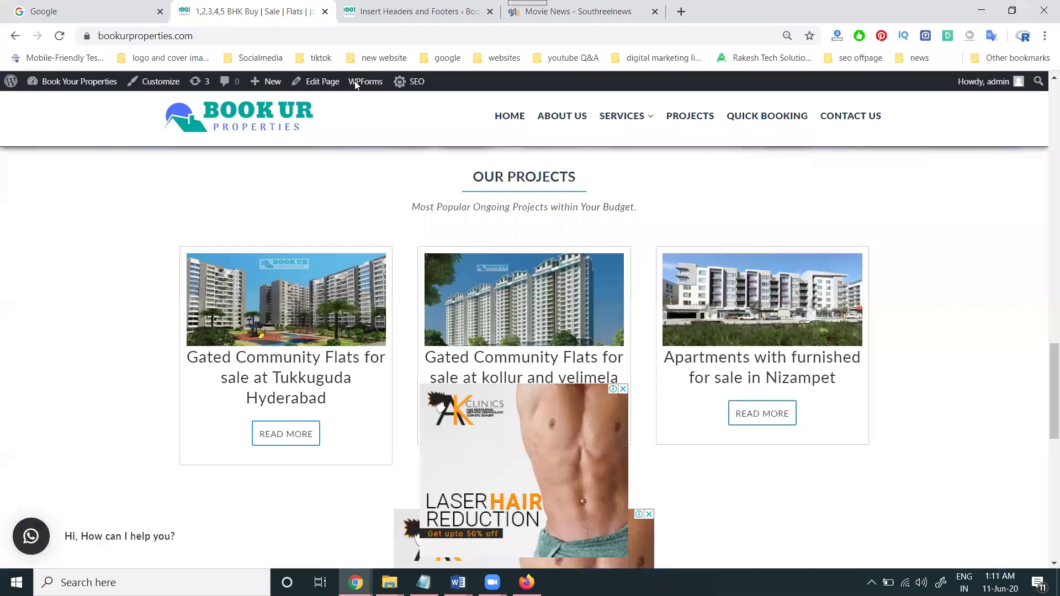
{"action": "left_click", "coordinate": [414, 11]}
{"action": "scroll", "coordinate": [322, 393], "scroll_direction": "down", "scroll_amount": 3}
{"action": "left_click", "coordinate": [339, 385]}
{"action": "key", "text": "ctrl+a"}
{"action": "key", "text": "ctrl+v"}
{"action": "left_click", "coordinate": [130, 481]}
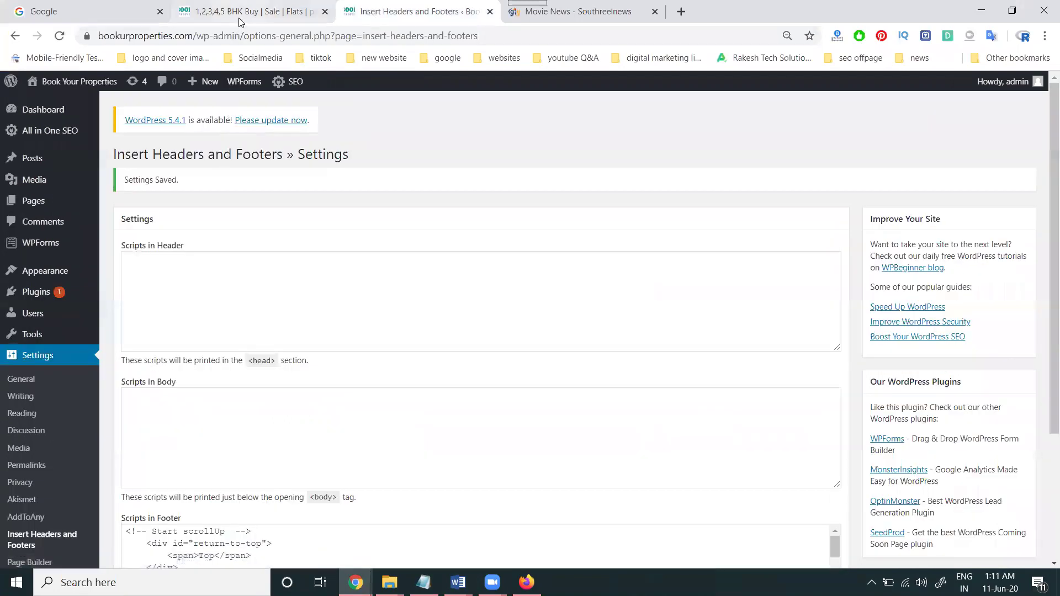
Reload the bookurproperties.com tab until the Crystal Lagoon sticky ad shows at the bottom.
{"action": "left_click", "coordinate": [249, 11]}
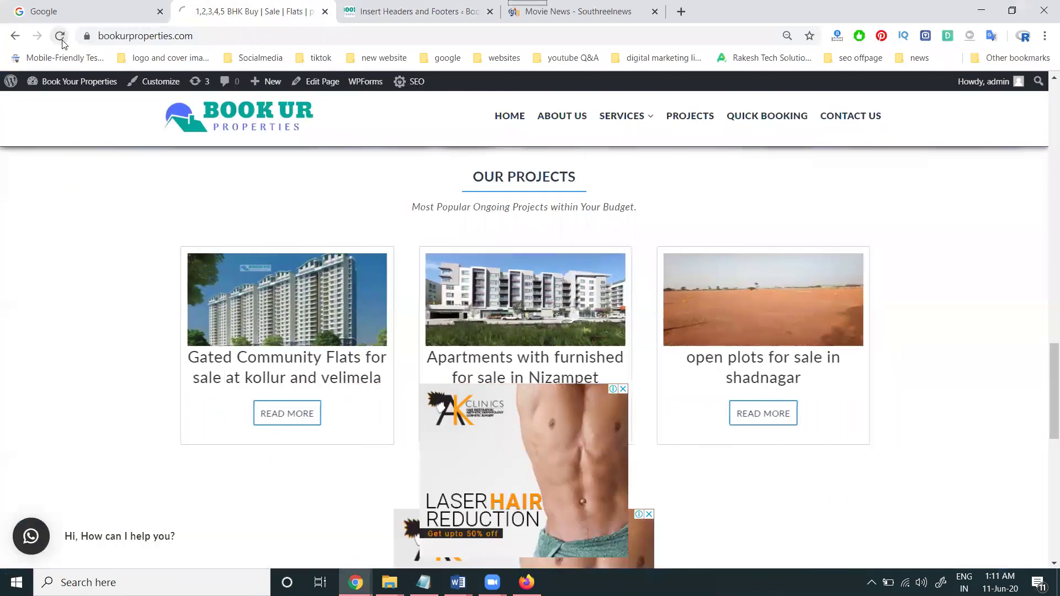
{"action": "left_click", "coordinate": [60, 36]}
{"action": "scroll", "coordinate": [585, 265], "scroll_direction": "down", "scroll_amount": 5}
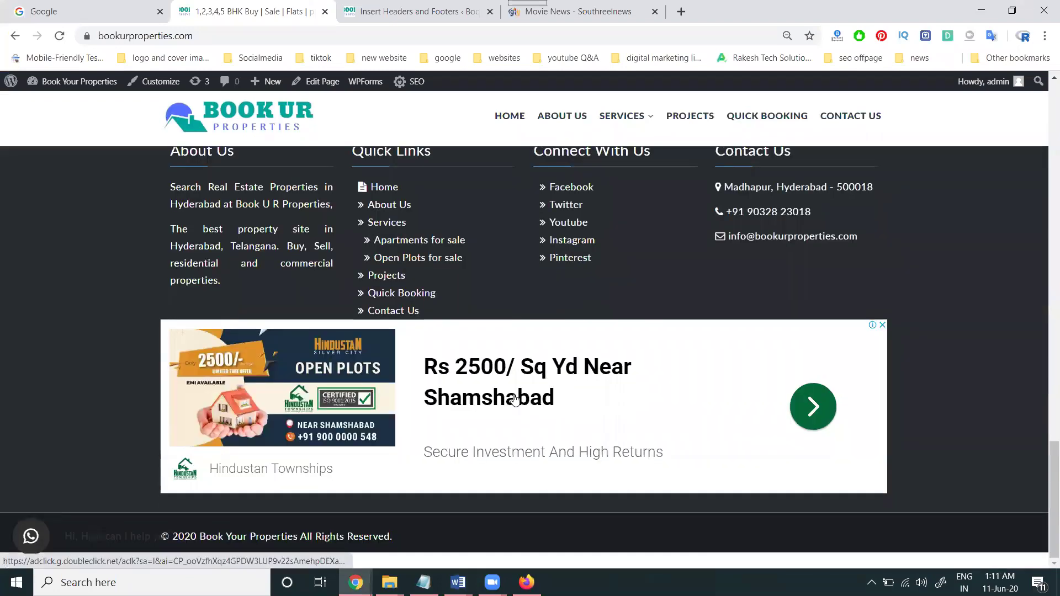
{"action": "left_click", "coordinate": [58, 37]}
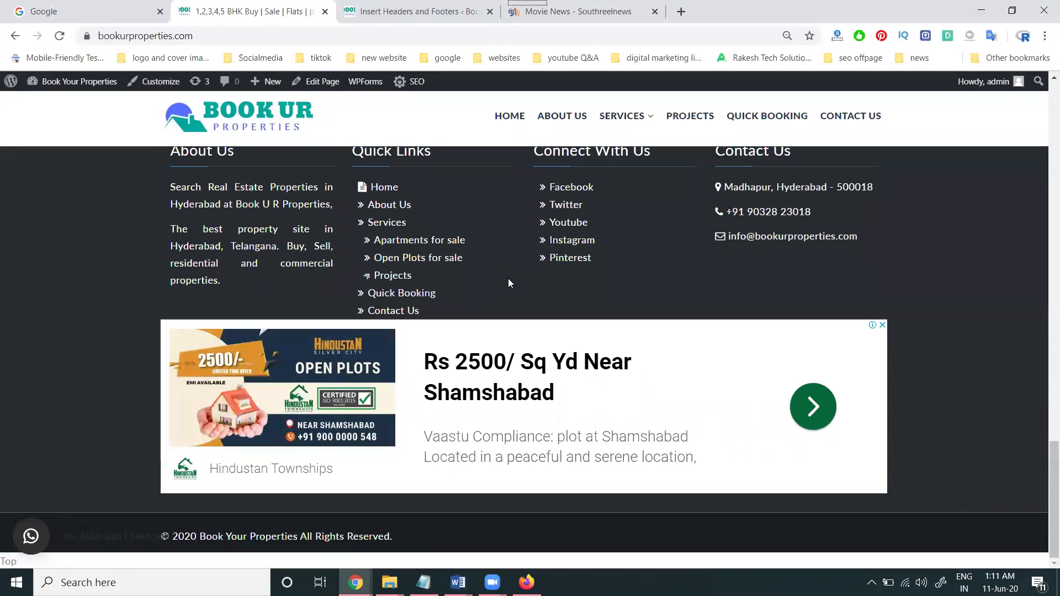
{"action": "key", "text": "F5"}
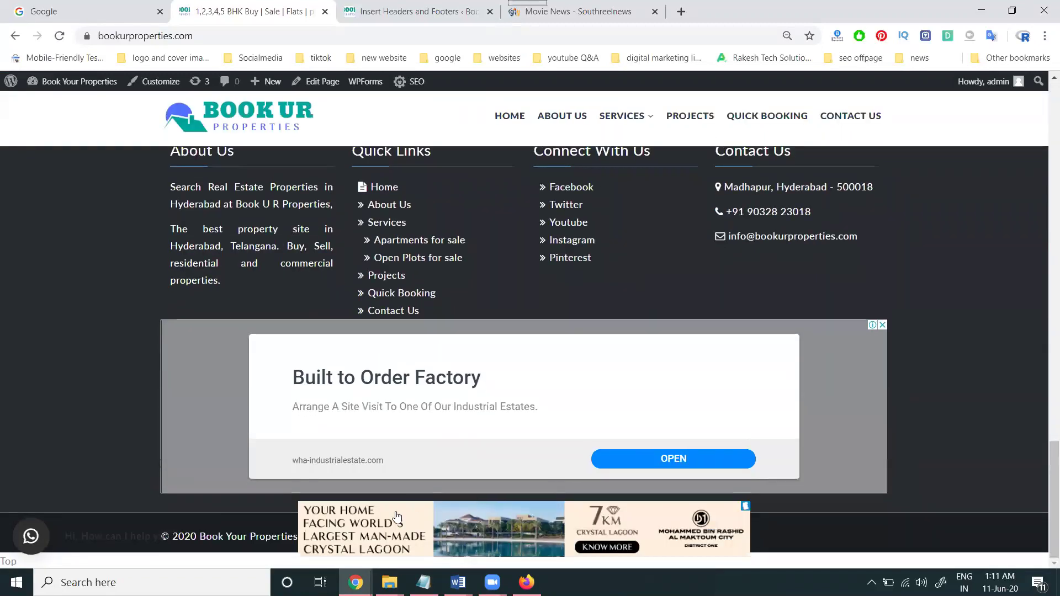
{"action": "scroll", "coordinate": [405, 491], "scroll_direction": "up", "scroll_amount": 8}
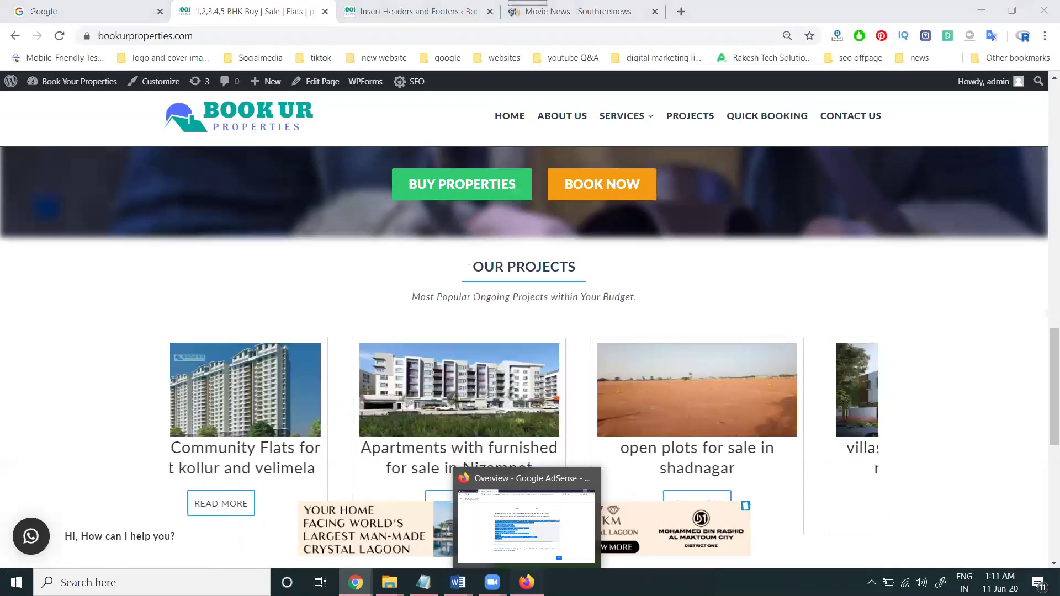
Close the AdSense code generator, then open and cancel the tolly cne news unit editor.
{"action": "left_click", "coordinate": [526, 582]}
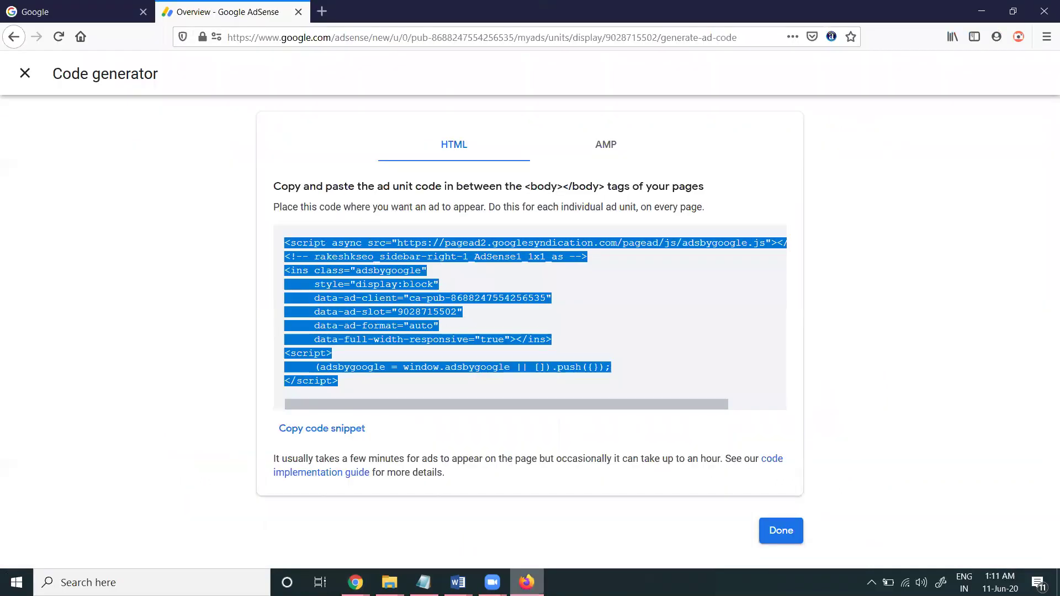
{"action": "left_click", "coordinate": [781, 531]}
{"action": "scroll", "coordinate": [599, 303], "scroll_direction": "down", "scroll_amount": 5}
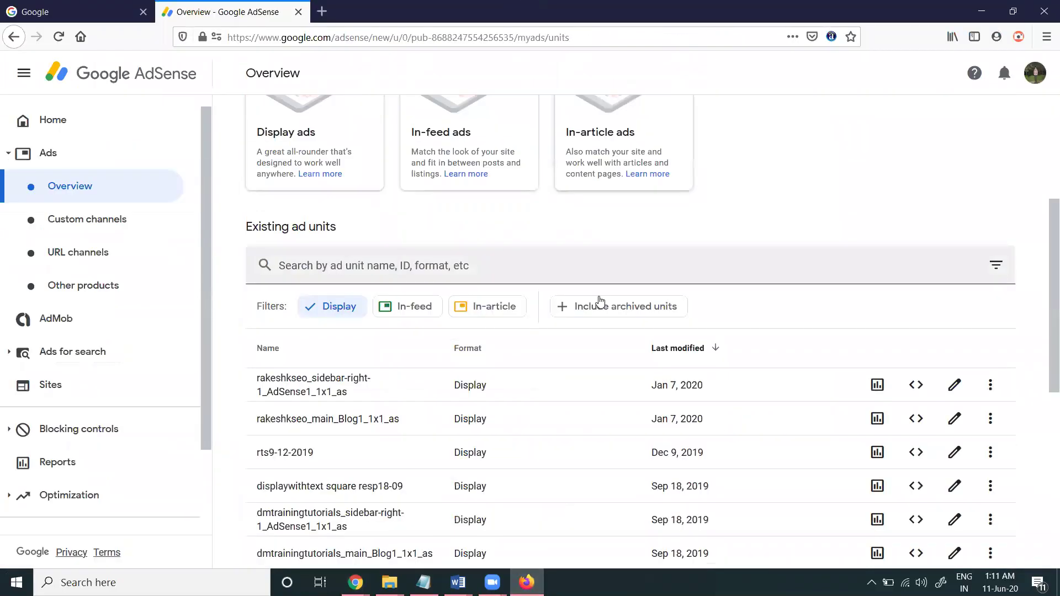
{"action": "scroll", "coordinate": [600, 302], "scroll_direction": "down", "scroll_amount": 5}
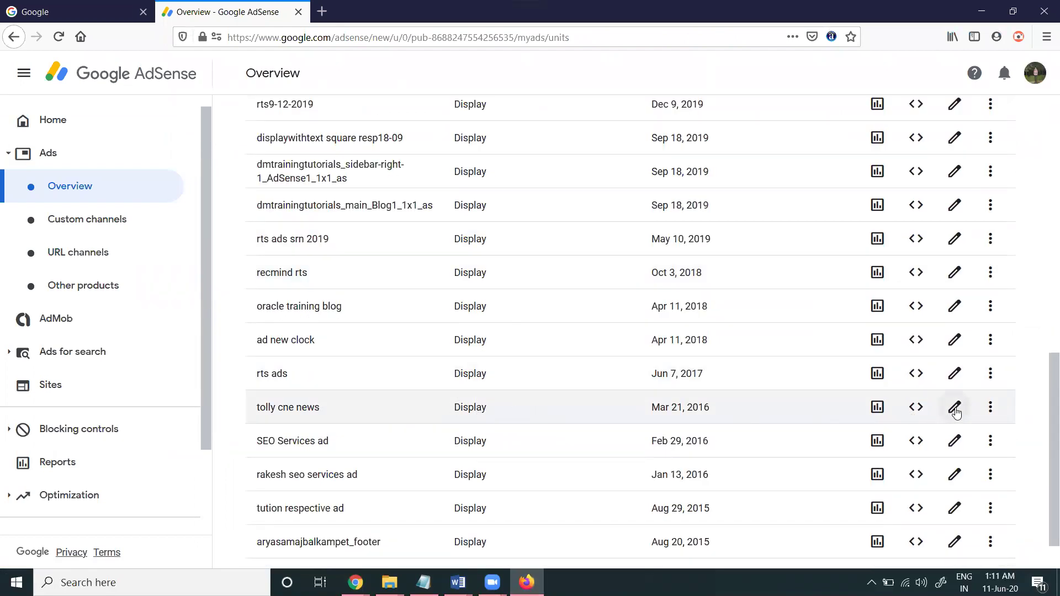
{"action": "left_click", "coordinate": [954, 407]}
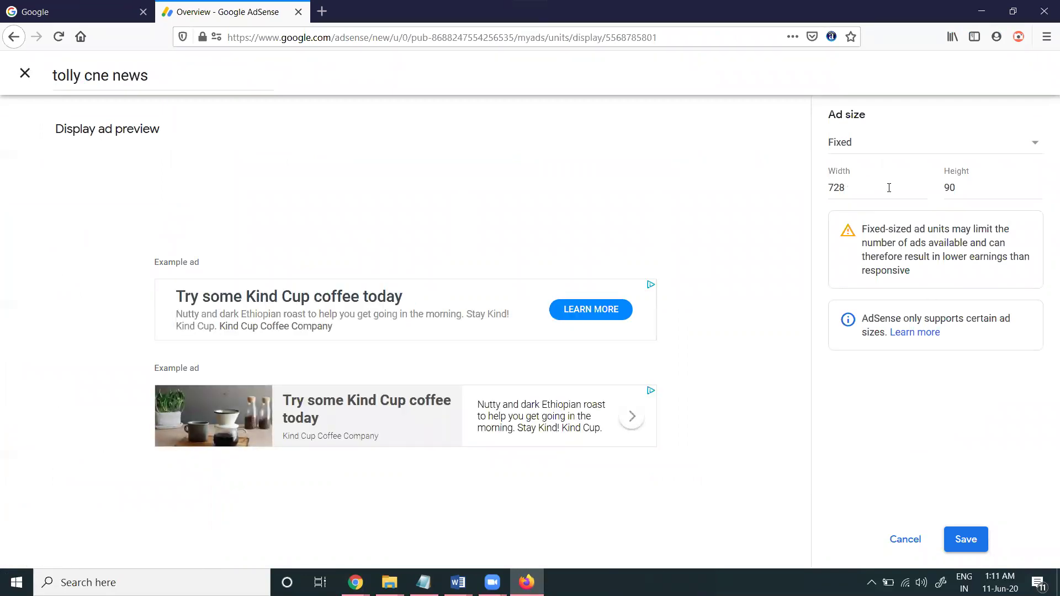
{"action": "left_click", "coordinate": [904, 543]}
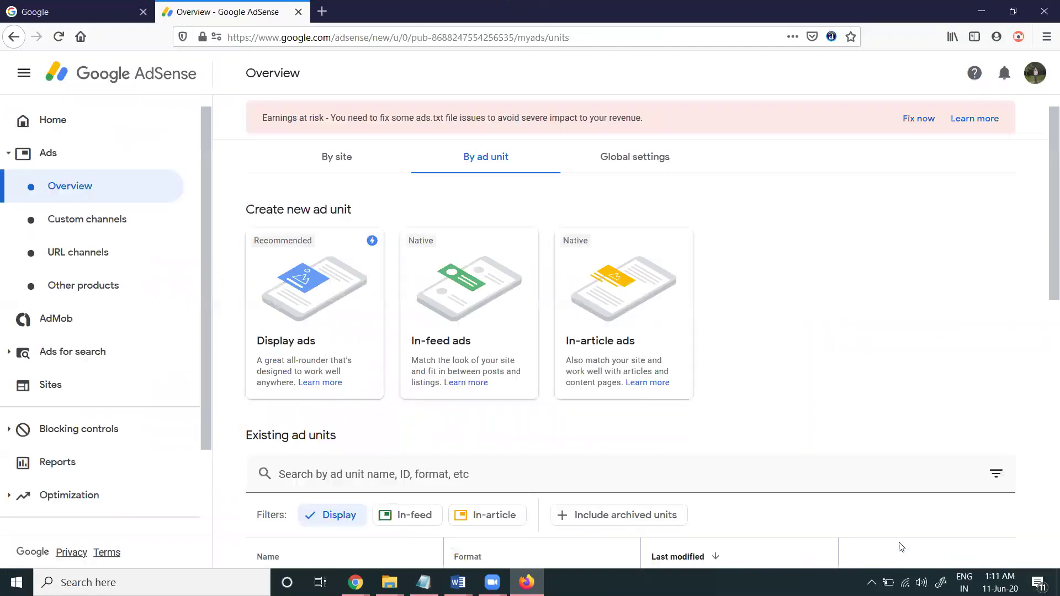
Review the first ad unit's settings without saving, then minimize the AdSense window.
{"action": "scroll", "coordinate": [829, 468], "scroll_direction": "down", "scroll_amount": 5}
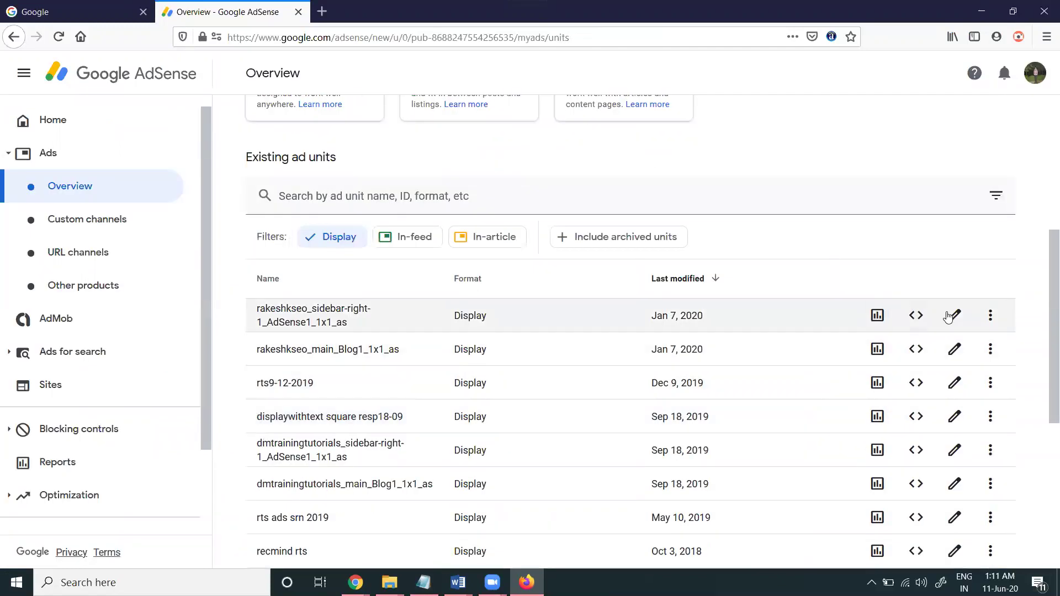
{"action": "left_click", "coordinate": [955, 316]}
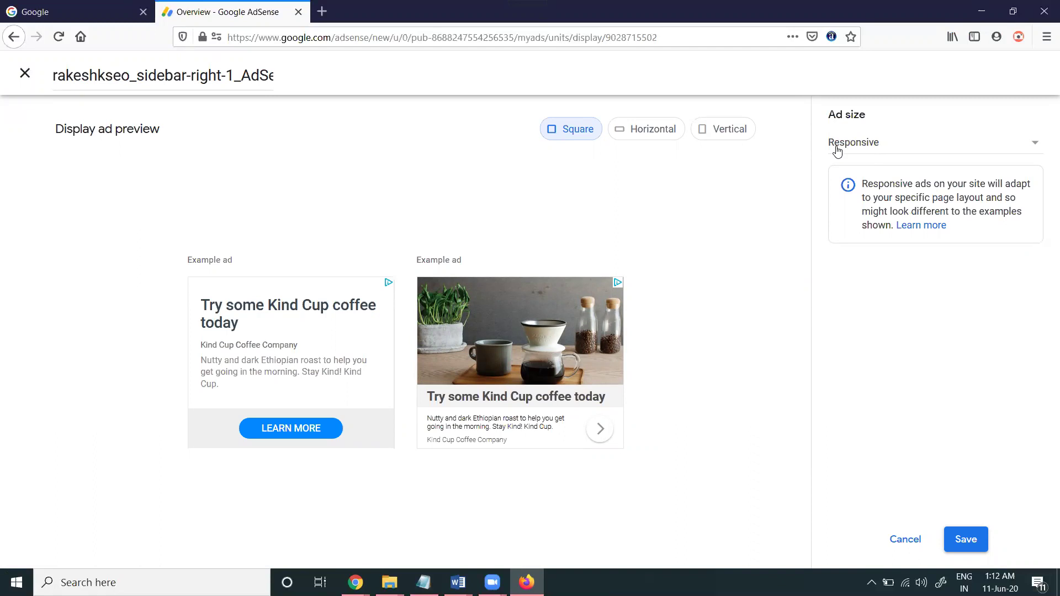
{"action": "left_click", "coordinate": [23, 77]}
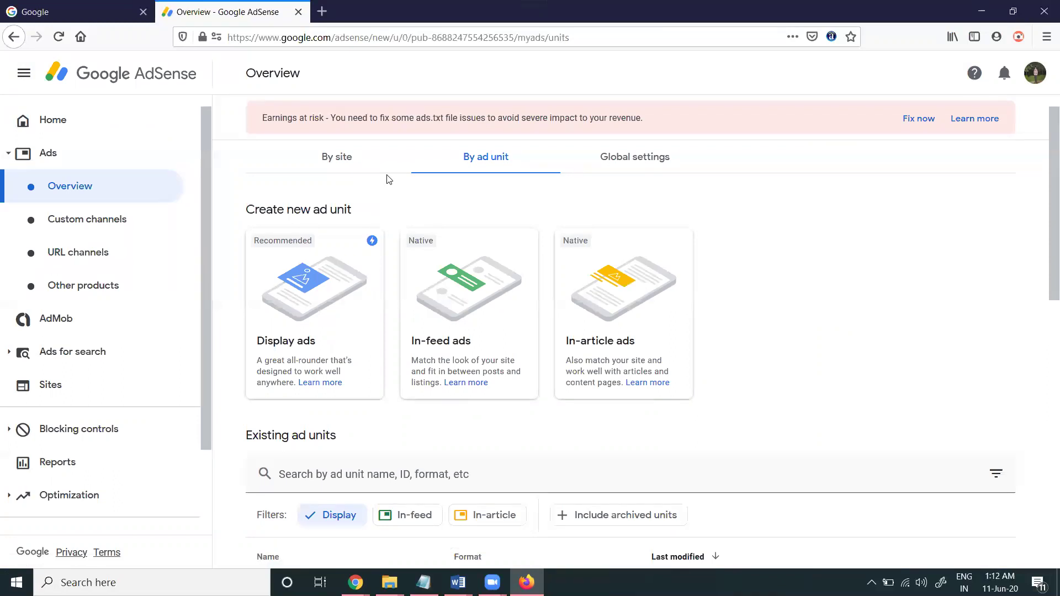
{"action": "left_click", "coordinate": [981, 11]}
Go from the Insert Headers and Footers settings through the admin sidebar to Plugins > Add New.
{"action": "left_click", "coordinate": [419, 13]}
{"action": "scroll", "coordinate": [257, 422], "scroll_direction": "down", "scroll_amount": 1}
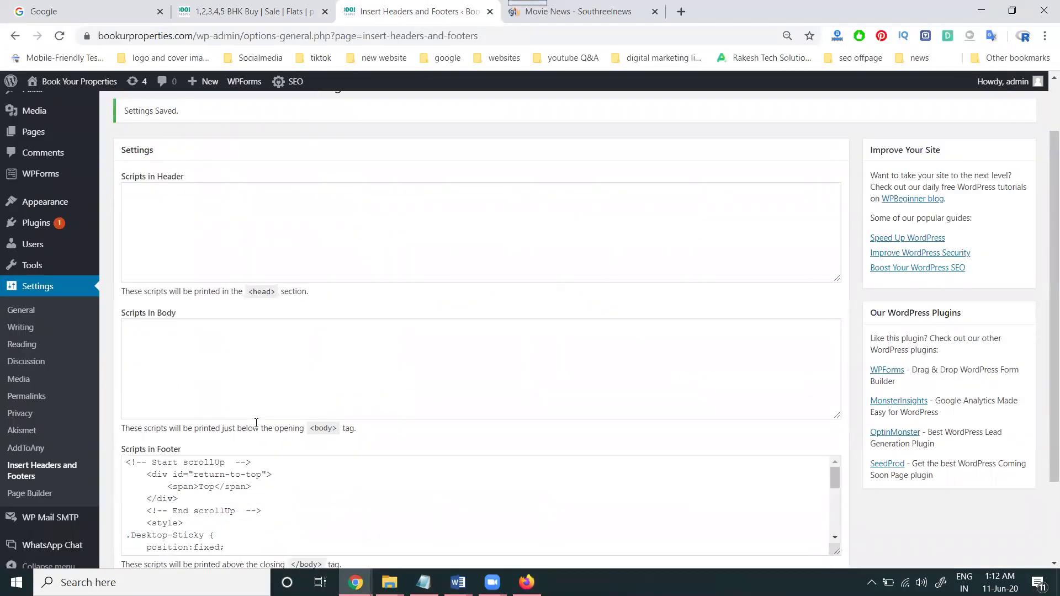
{"action": "left_click", "coordinate": [58, 202]}
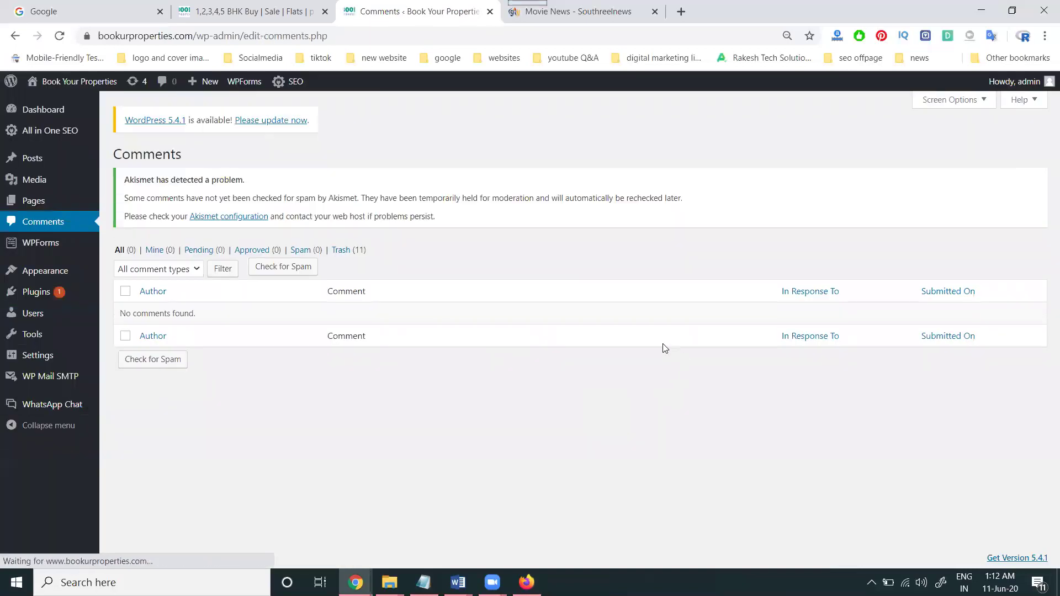
{"action": "left_click", "coordinate": [47, 298]}
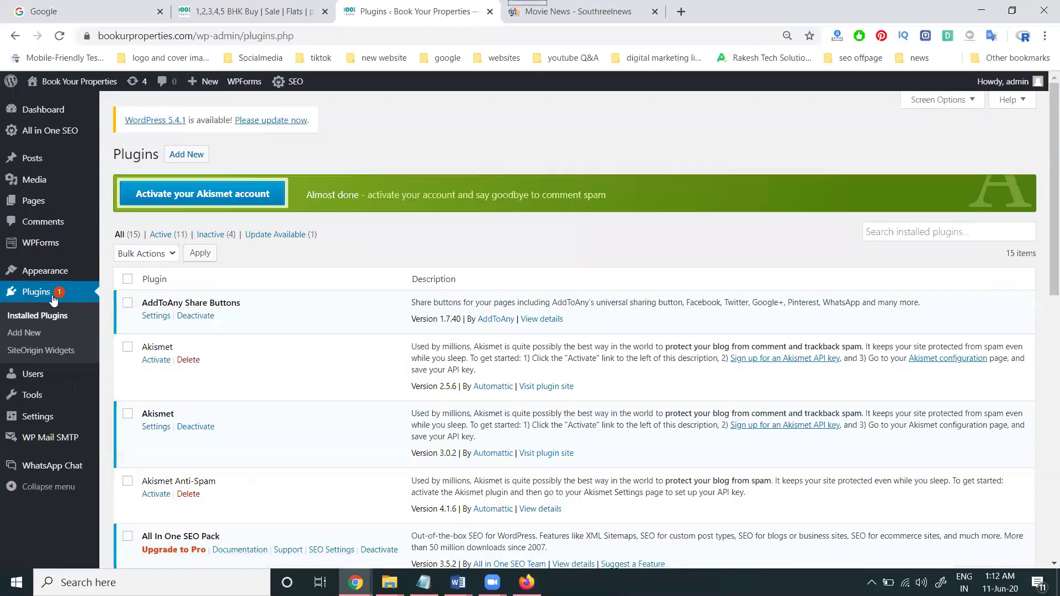
{"action": "left_click", "coordinate": [187, 157]}
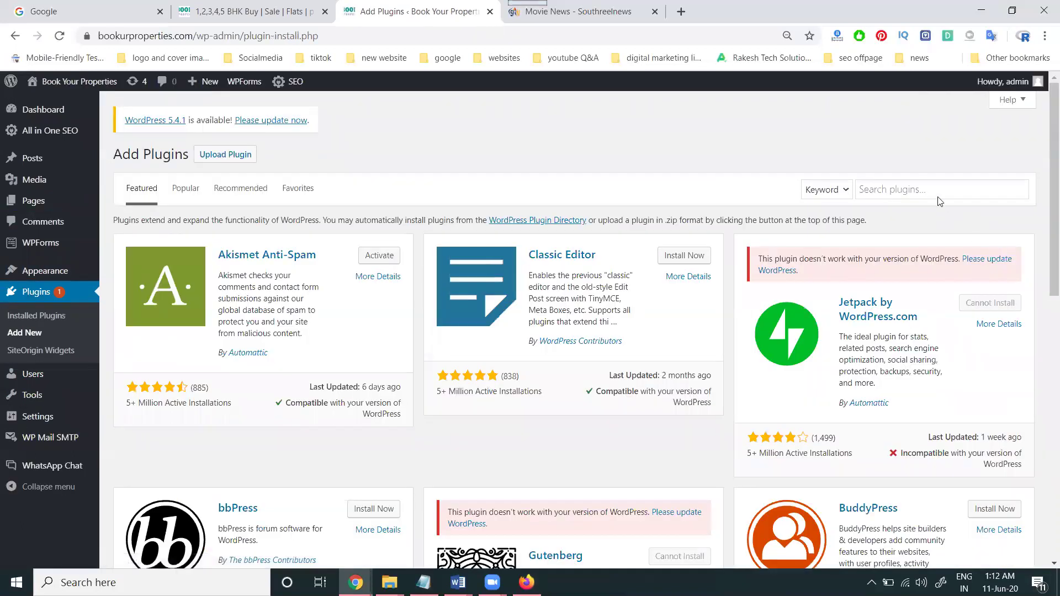
Search plugins for 'floating ads' and view Floating Ads Bottom's settings screenshot.
{"action": "left_click", "coordinate": [920, 188]}
{"action": "type", "text": "floating"}
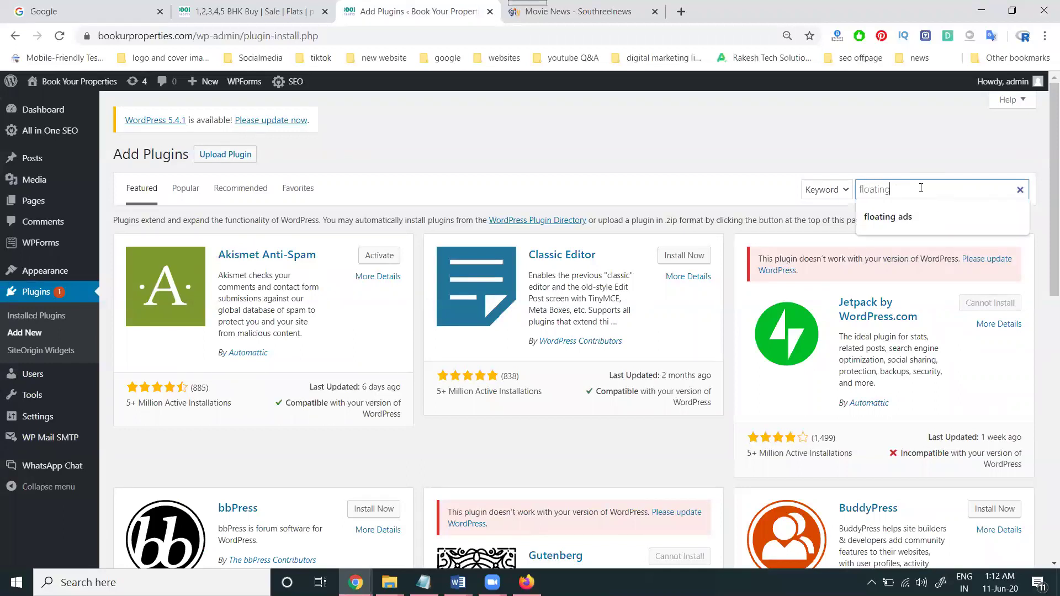
{"action": "type", "text": " ads"}
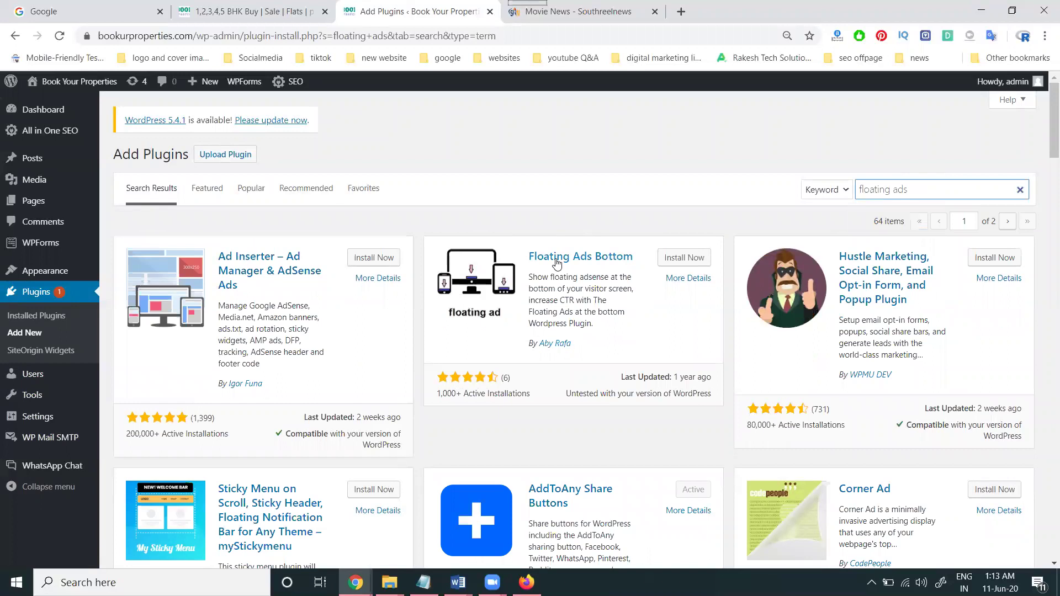
{"action": "left_click", "coordinate": [557, 259]}
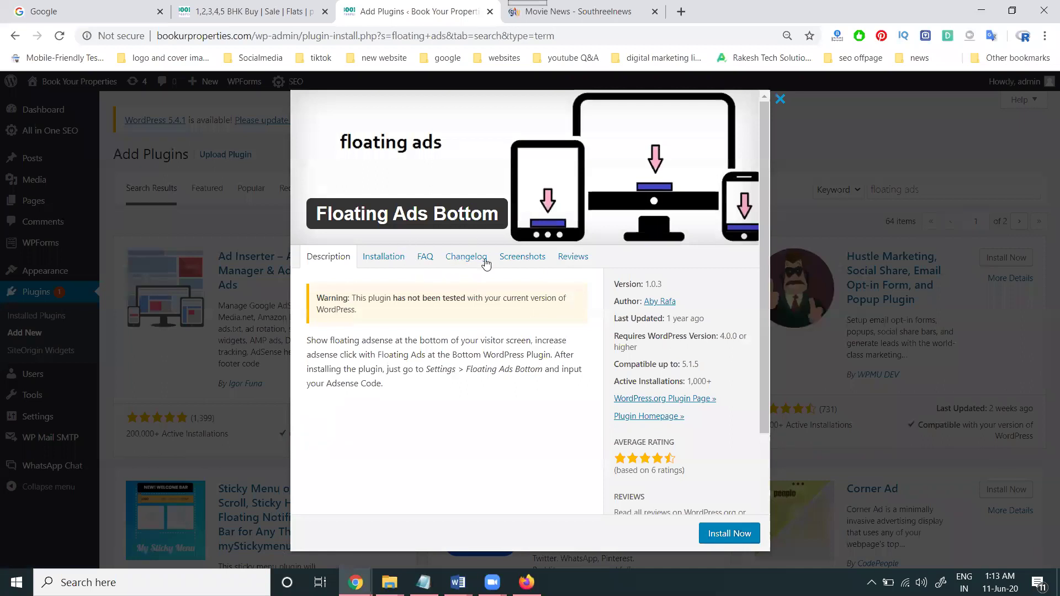
{"action": "left_click", "coordinate": [517, 258]}
{"action": "scroll", "coordinate": [504, 350], "scroll_direction": "down", "scroll_amount": 6}
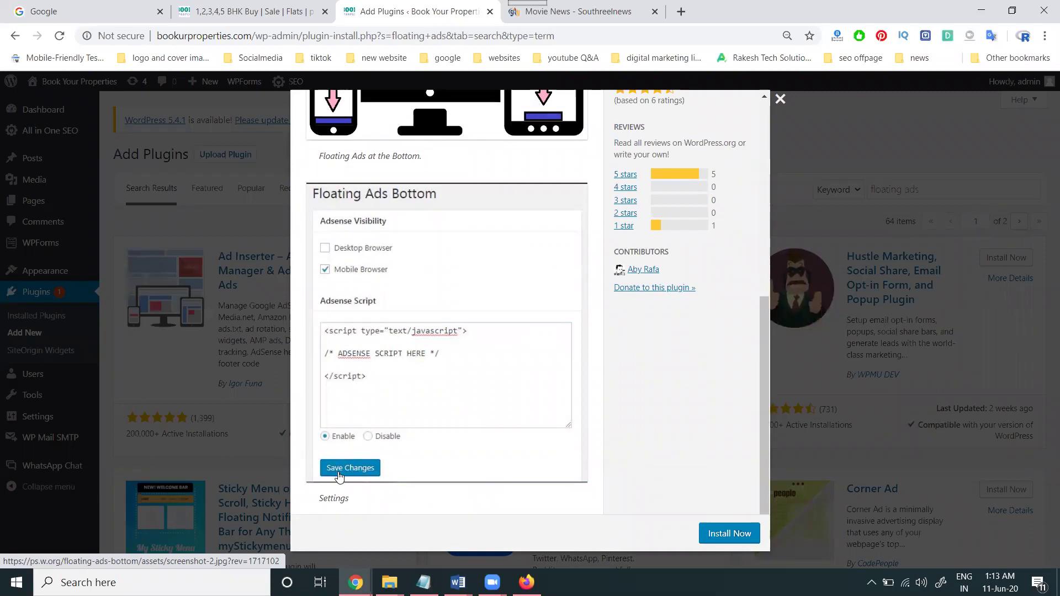
Show the first AdSense ad unit's HTML code in Firefox, then return to WordPress.
{"action": "mouse_move", "coordinate": [527, 582]}
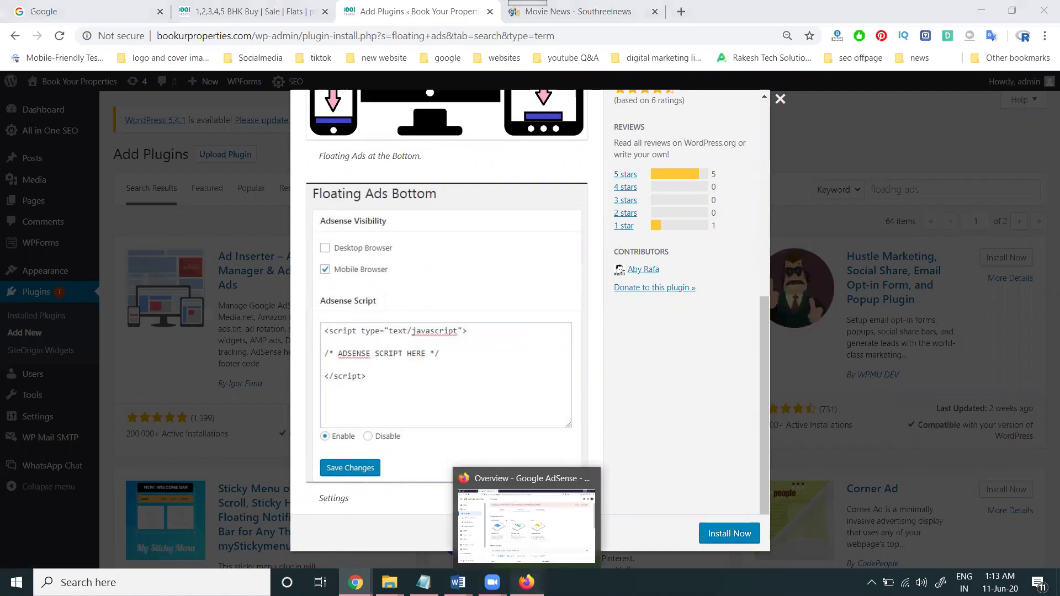
{"action": "left_click", "coordinate": [532, 508]}
{"action": "scroll", "coordinate": [913, 243], "scroll_direction": "down", "scroll_amount": 6}
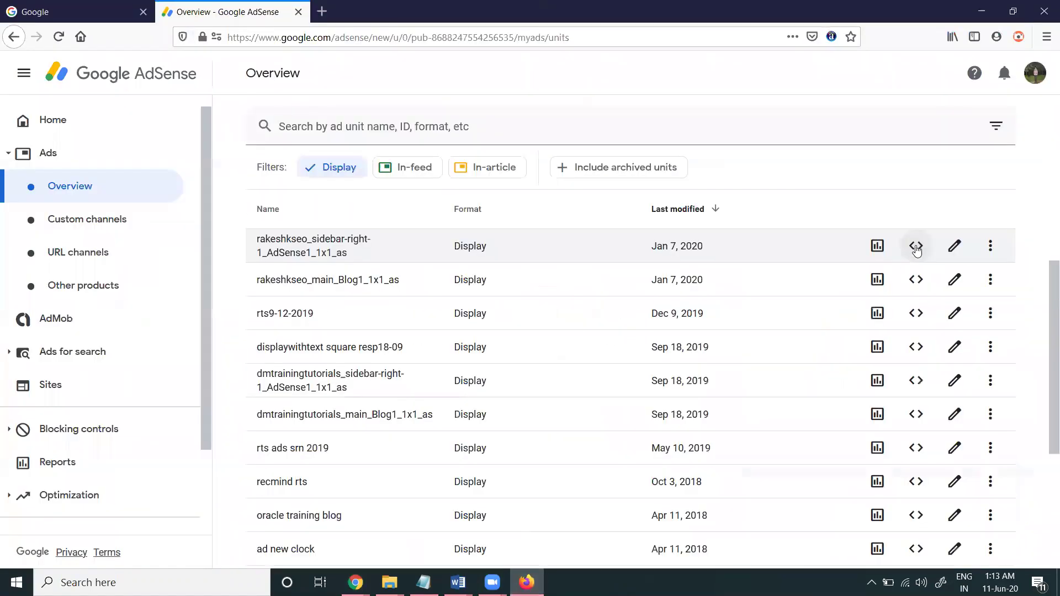
{"action": "left_click", "coordinate": [913, 244]}
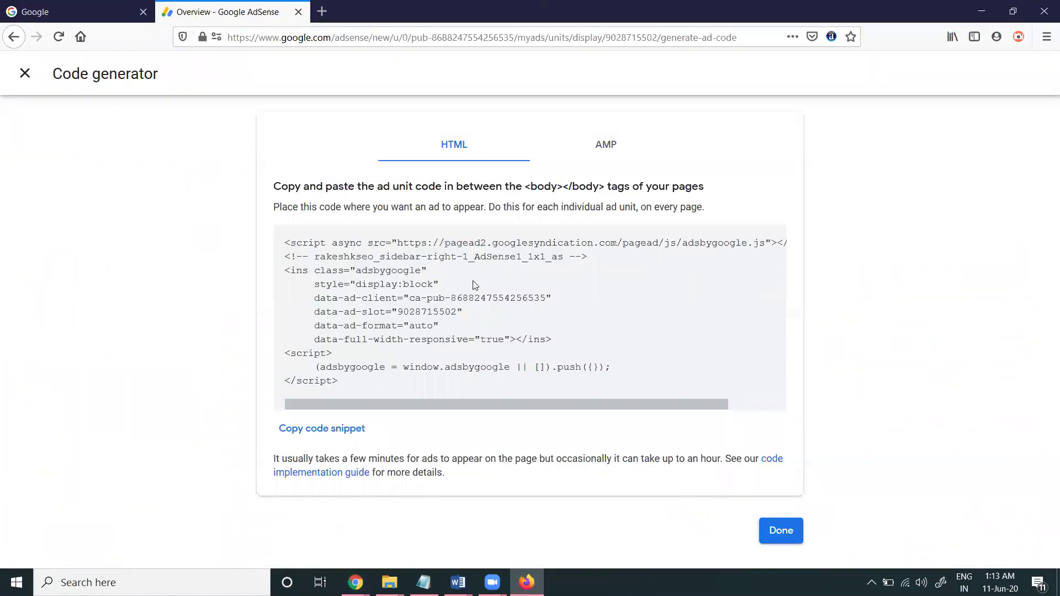
{"action": "key", "text": "alt+Tab"}
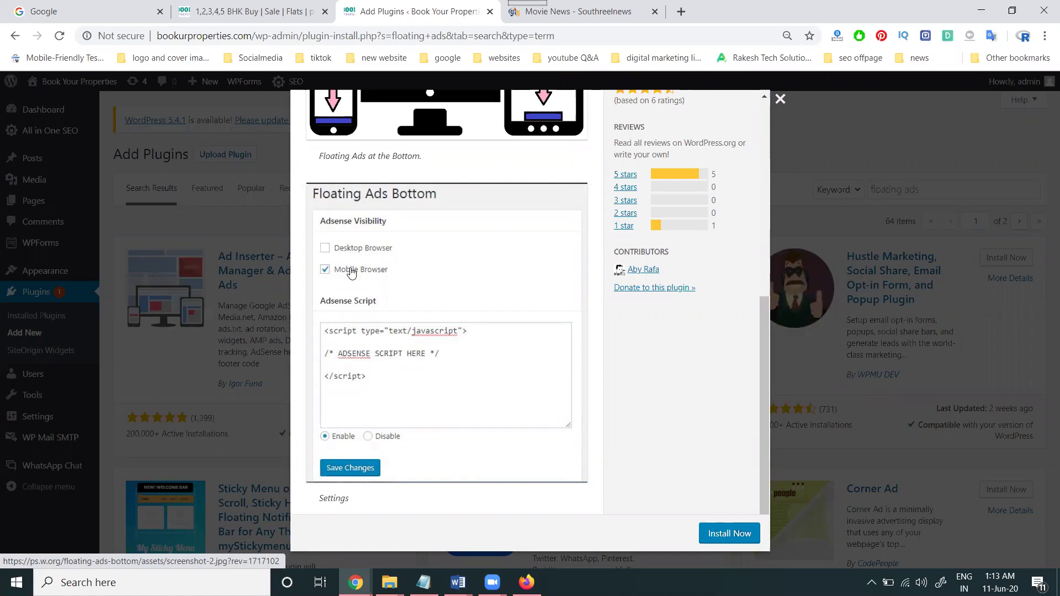
{"action": "scroll", "coordinate": [432, 286], "scroll_direction": "up", "scroll_amount": 4}
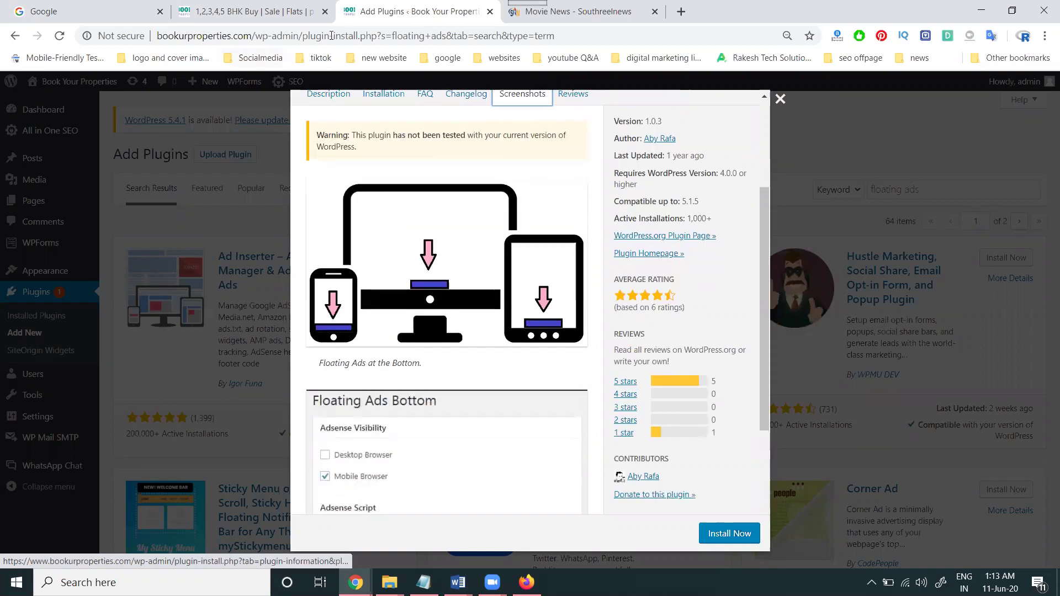
{"action": "left_click", "coordinate": [289, 15]}
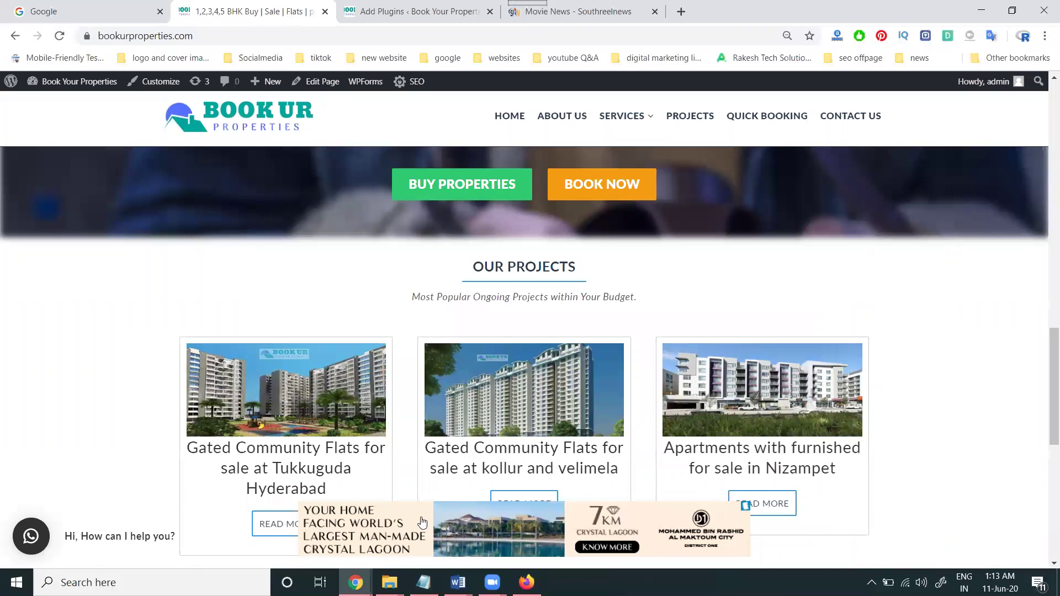
{"action": "left_click", "coordinate": [856, 114]}
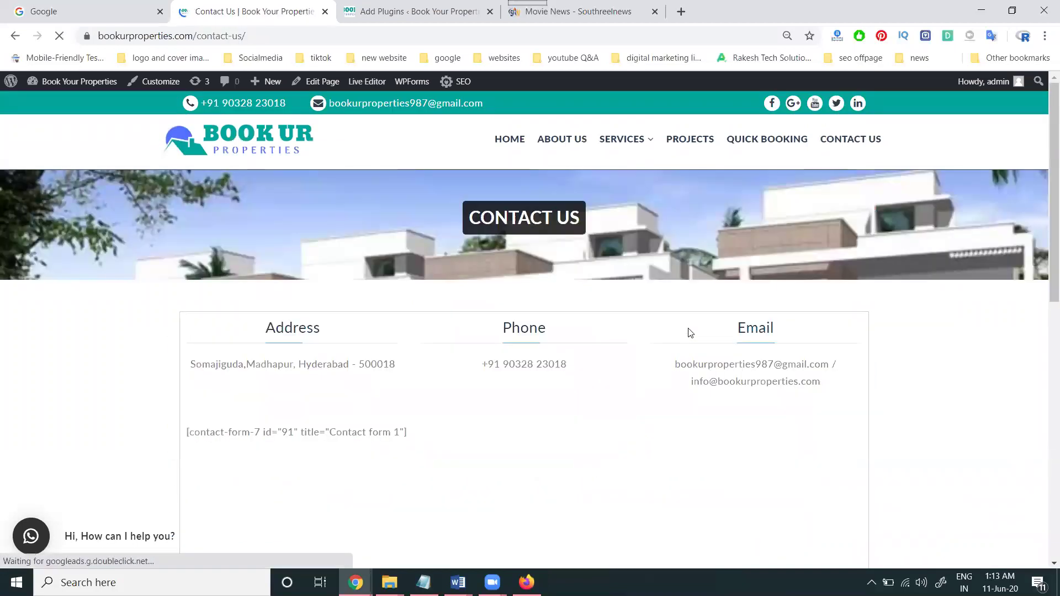
{"action": "scroll", "coordinate": [503, 533], "scroll_direction": "down", "scroll_amount": 4}
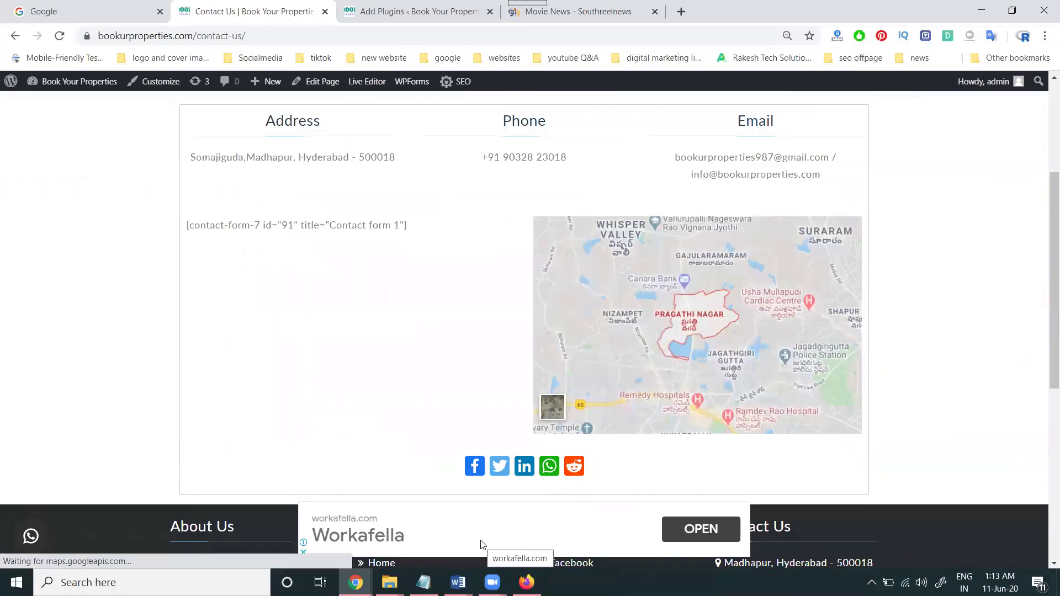
{"action": "scroll", "coordinate": [362, 209], "scroll_direction": "up", "scroll_amount": 4}
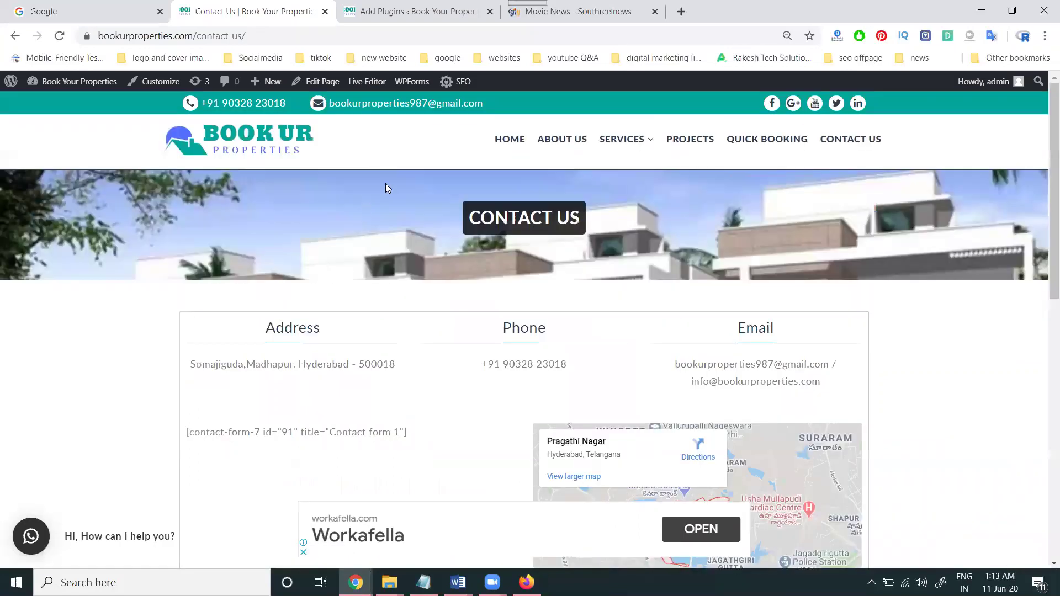
{"action": "left_click", "coordinate": [500, 143]}
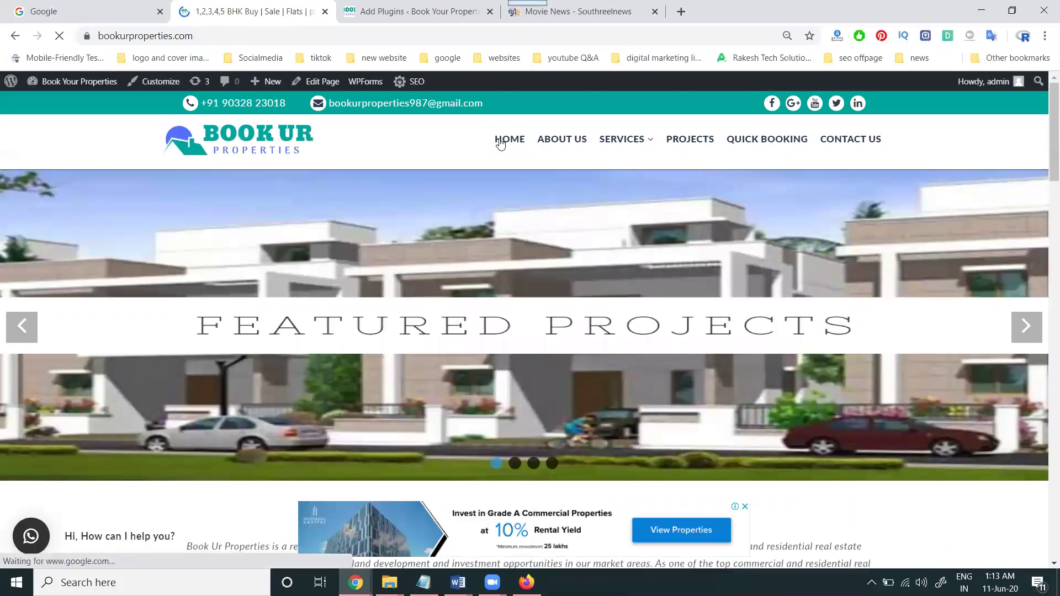
{"action": "scroll", "coordinate": [398, 254], "scroll_direction": "down", "scroll_amount": 1}
{"action": "scroll", "coordinate": [399, 254], "scroll_direction": "down", "scroll_amount": 7}
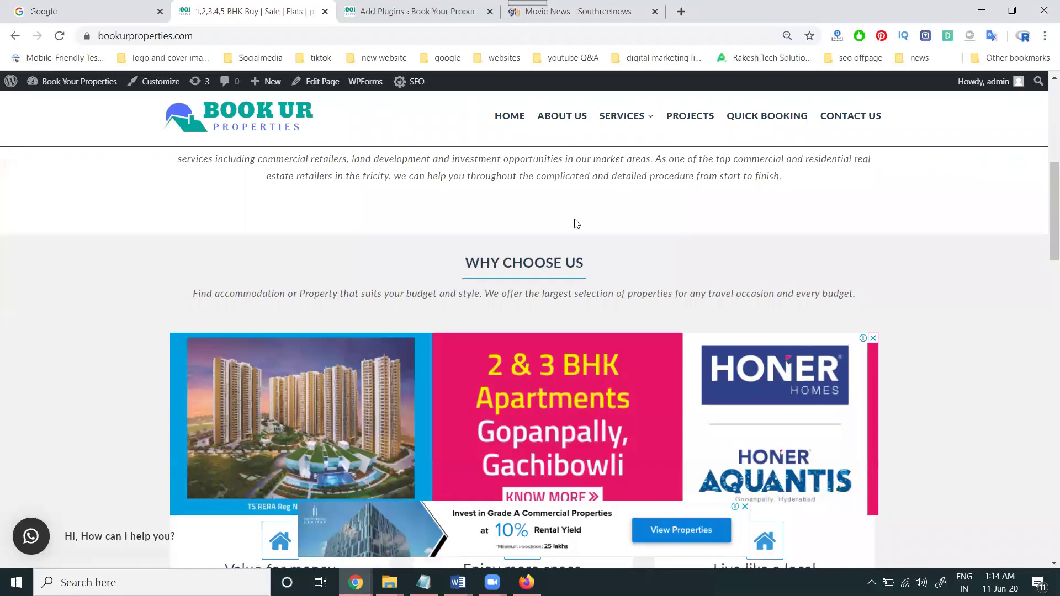
{"action": "left_click", "coordinate": [418, 11]}
Close Floating Ads Bottom's details, returning to the 64 'floating ads' search results.
{"action": "scroll", "coordinate": [353, 141], "scroll_direction": "up", "scroll_amount": 5}
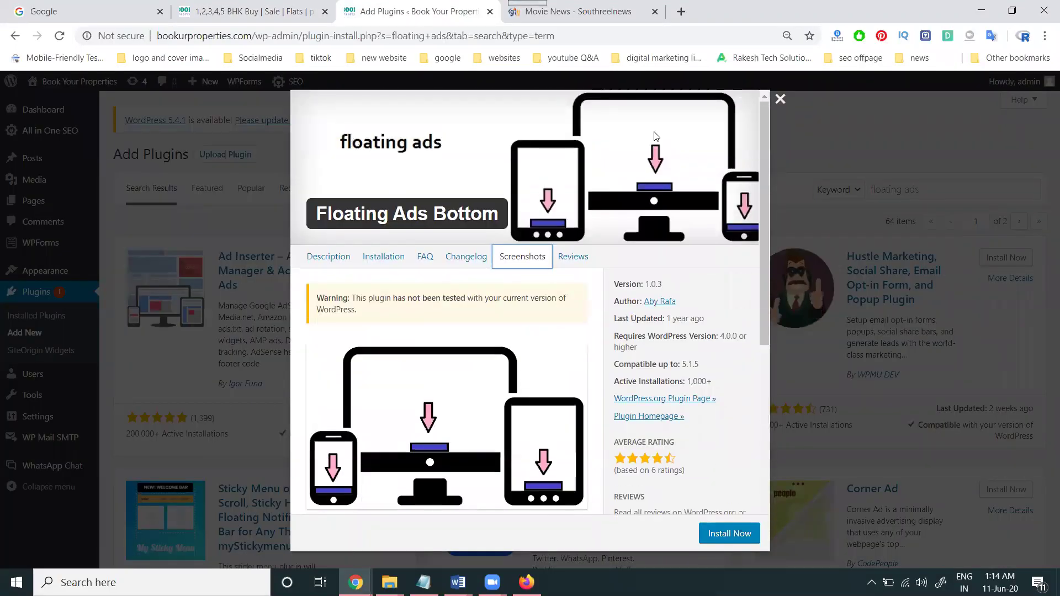
{"action": "left_click", "coordinate": [781, 100]}
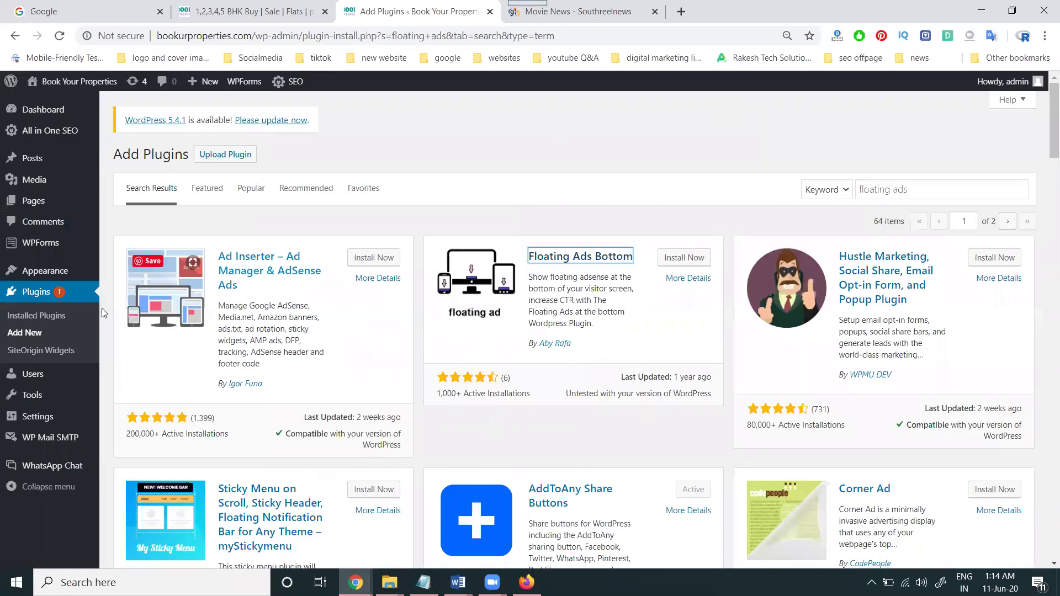
{"action": "mouse_move", "coordinate": [88, 420]}
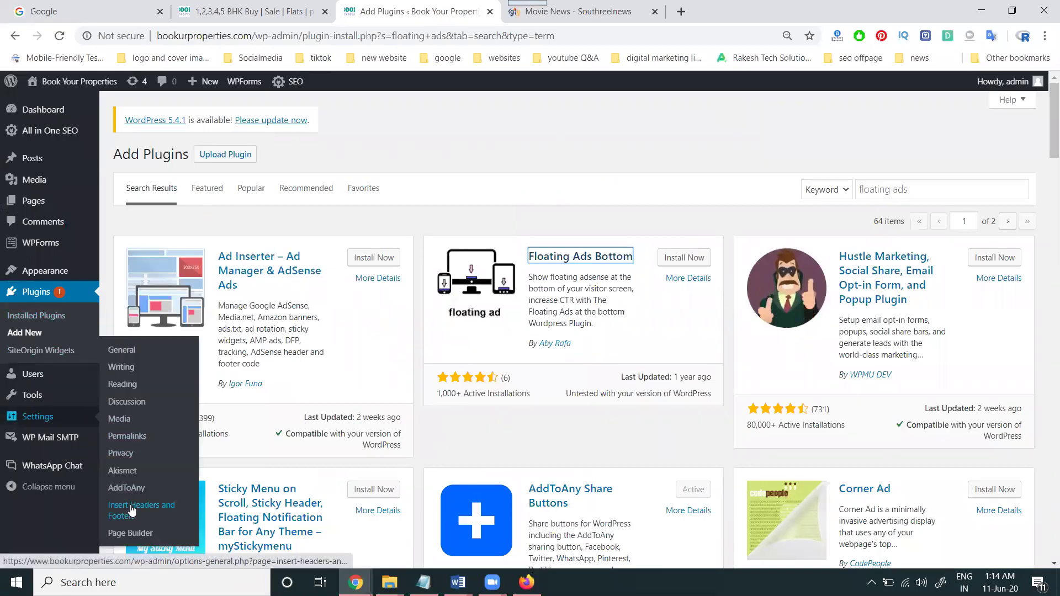